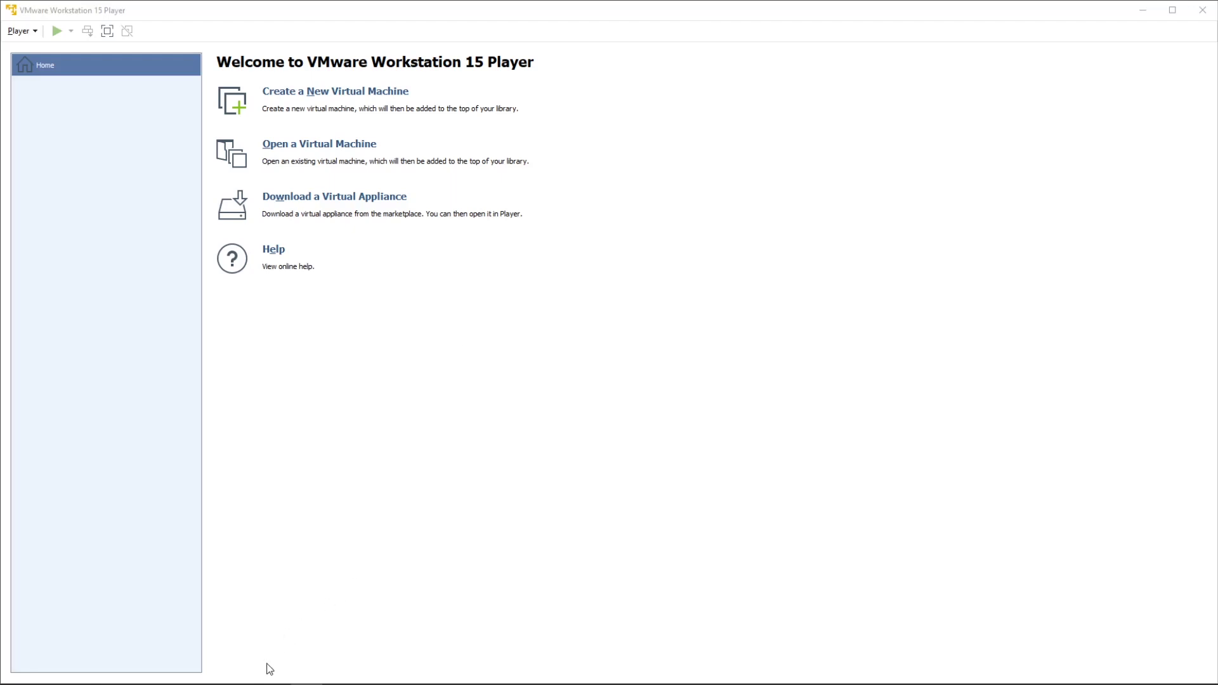
Dismiss the offline banner and open the 'Raspberry Pi Desktop - Raspberry Pi' search result.
click(245, 640)
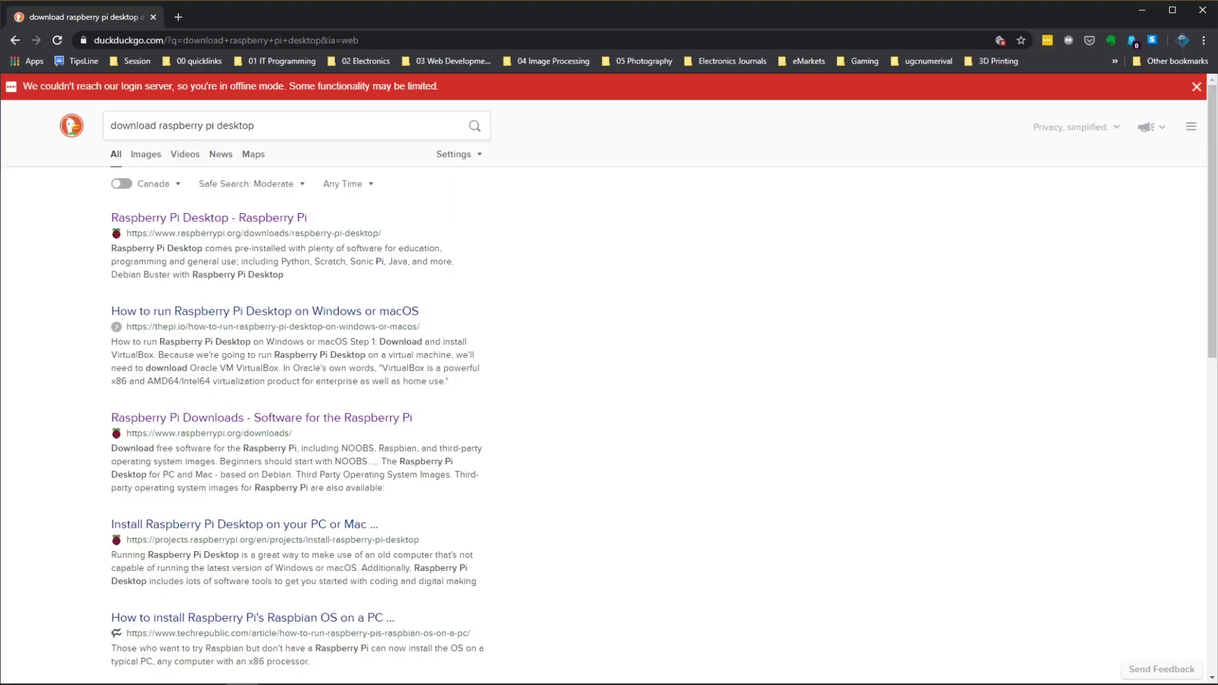
click(1197, 87)
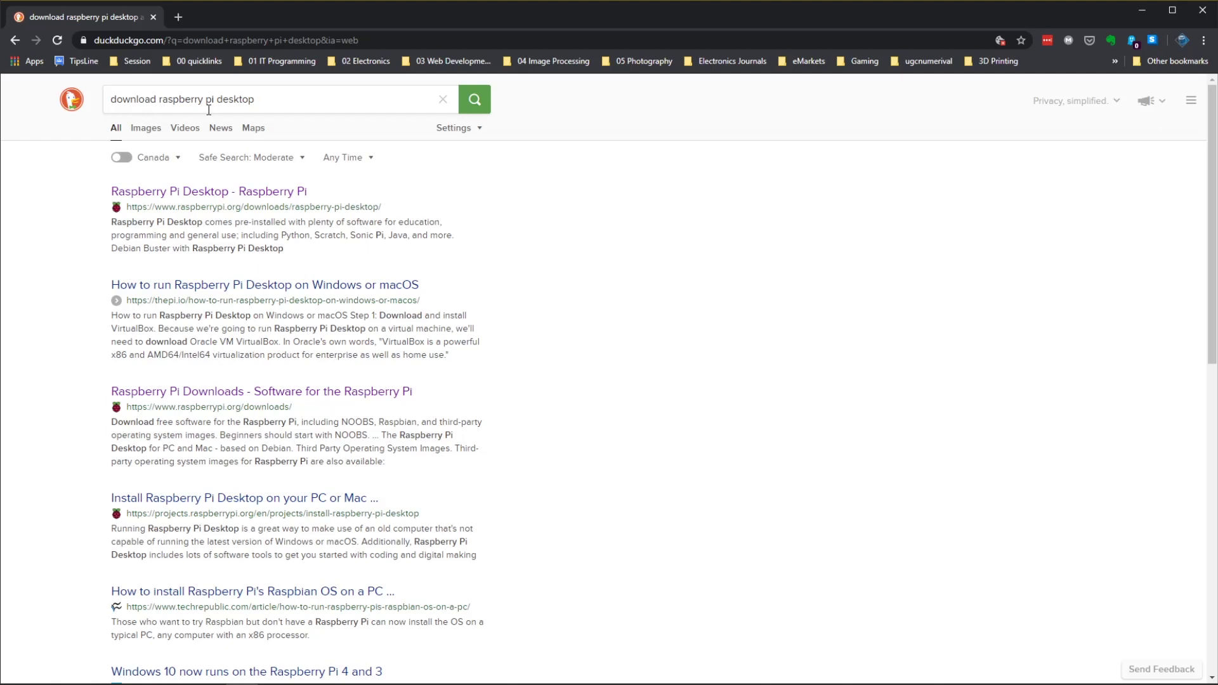
click(219, 192)
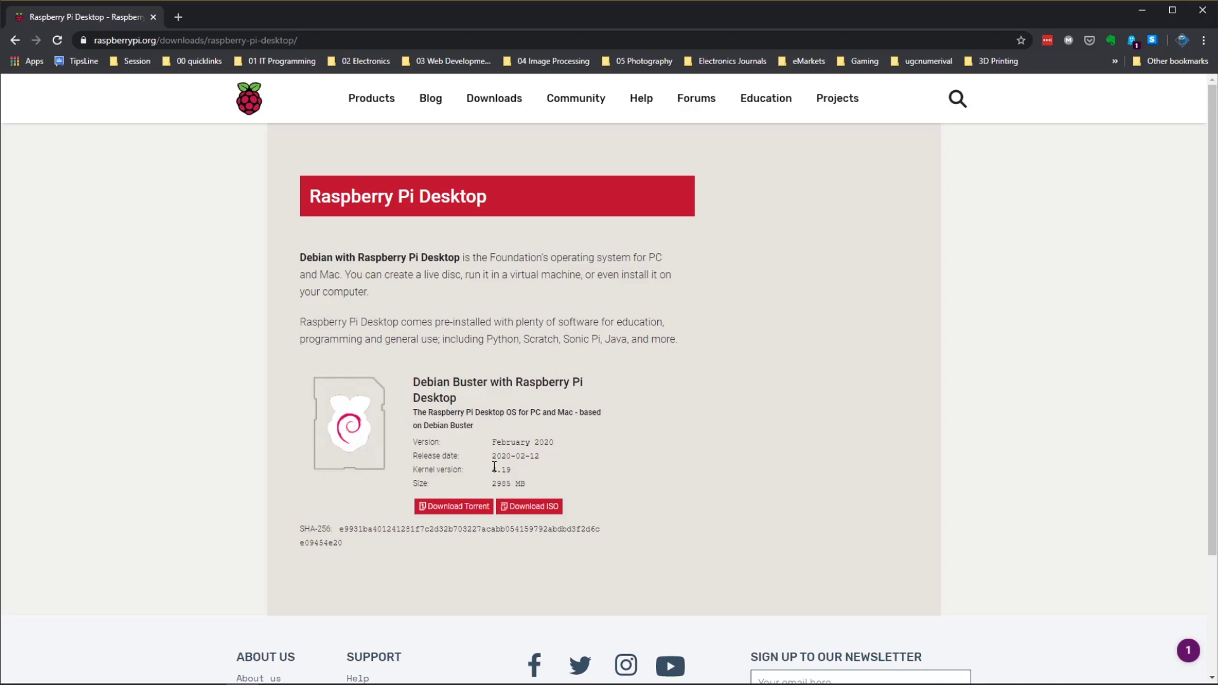
Start the Download Torrent for Debian Buster with Raspberry Pi Desktop (2020-02-12-rpd-x86-buster.iso).
click(452, 507)
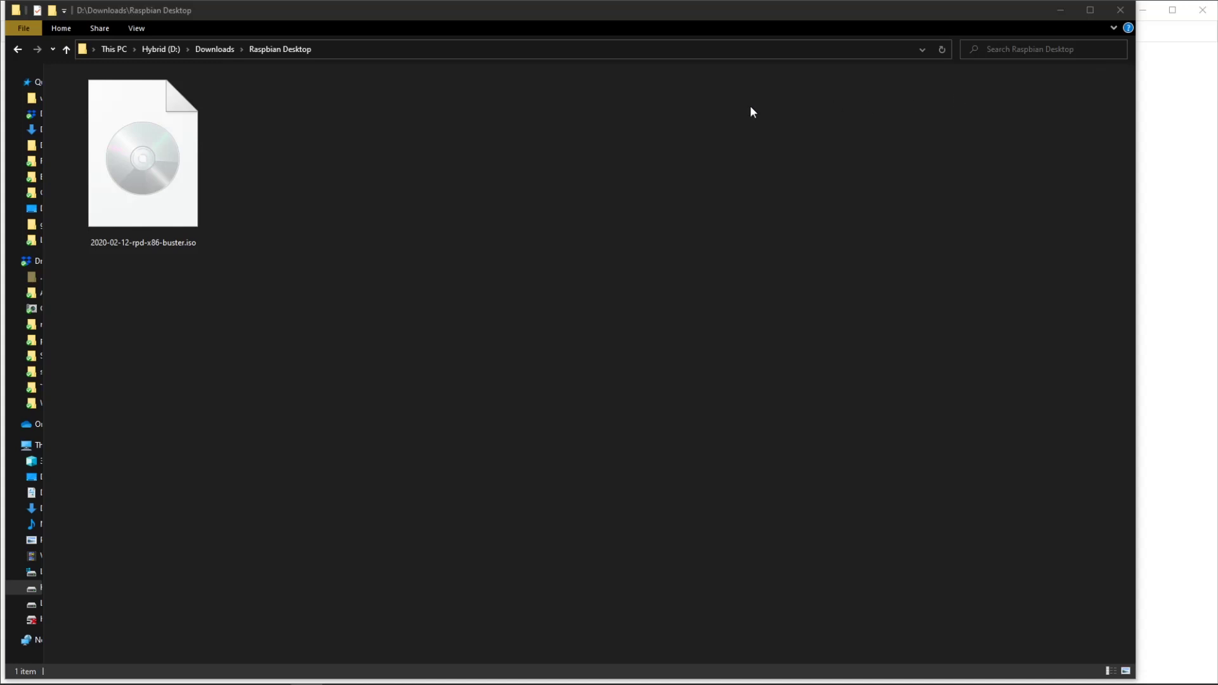
Confirm 2020-02-12-rpd-x86-buster.iso is 2.91 GB, then return to VMware Player.
click(106, 219)
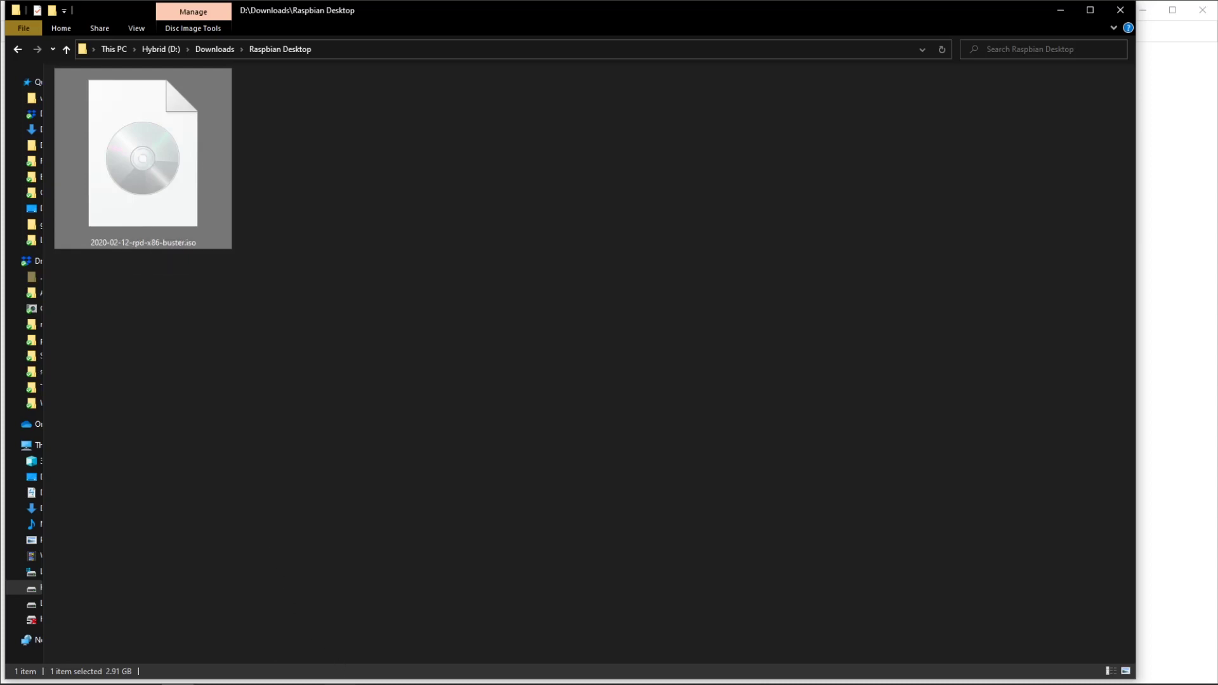
mouse_move(337, 676)
click(338, 619)
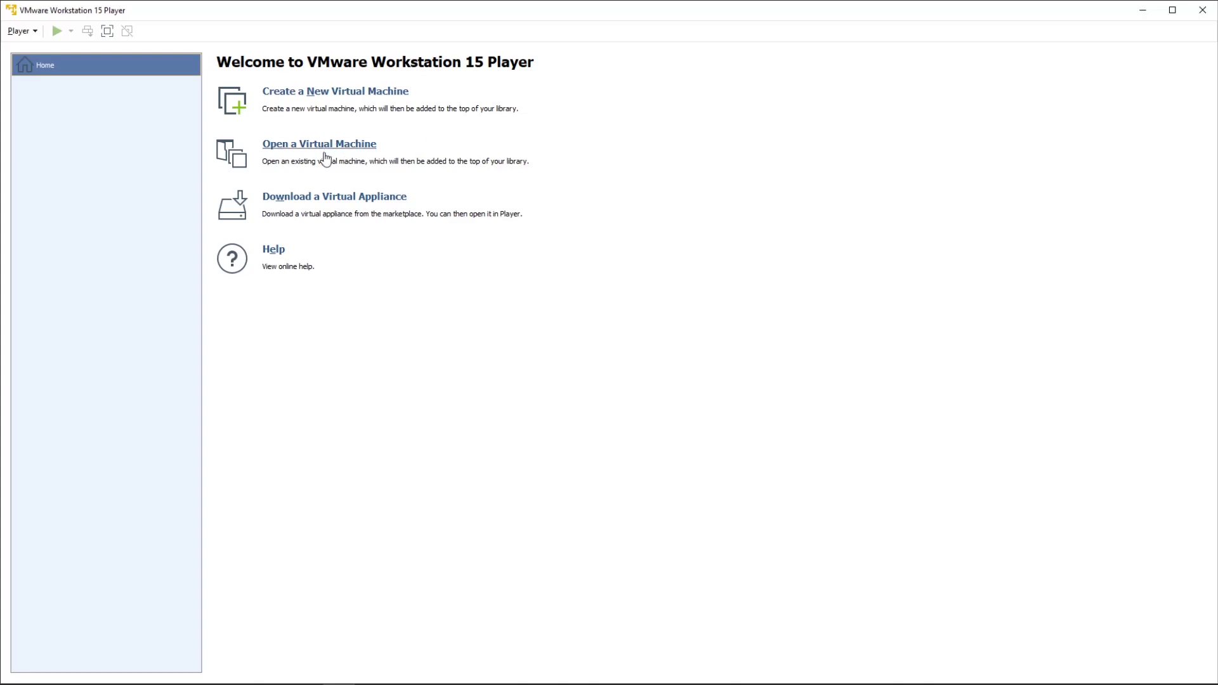
Create a new VM installing from d:\Downloads\Raspbian Desktop\2020-02-12-rpd-x86-buster.iso.
click(323, 96)
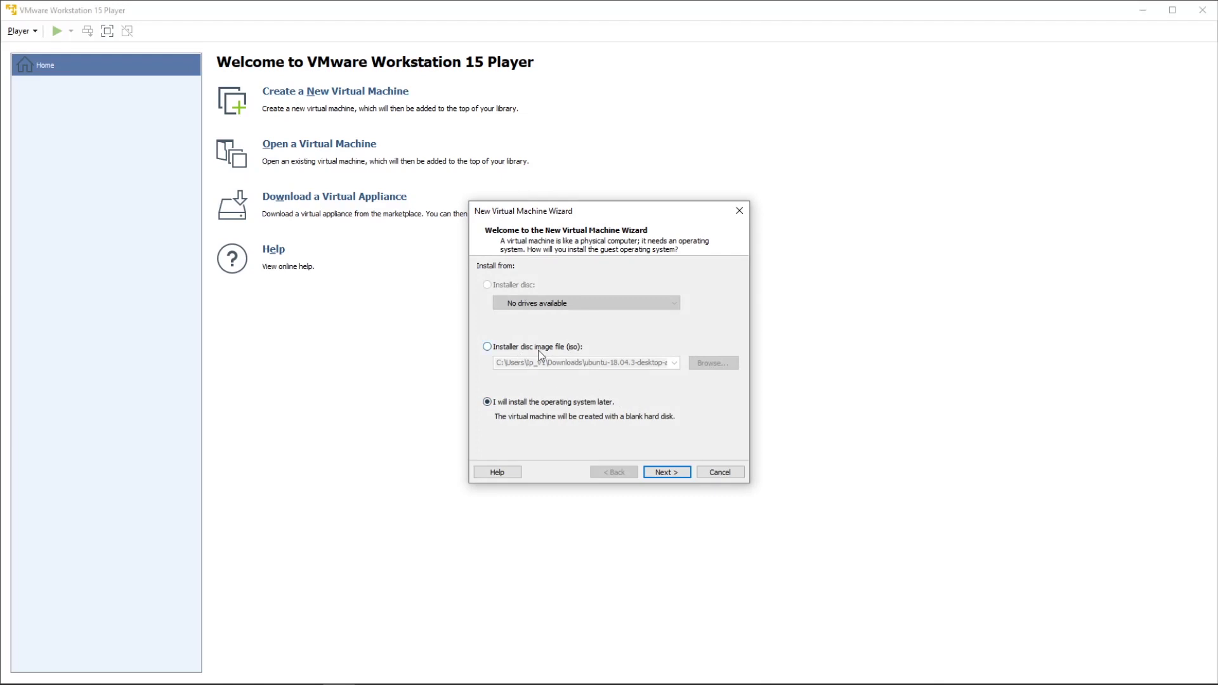
click(540, 354)
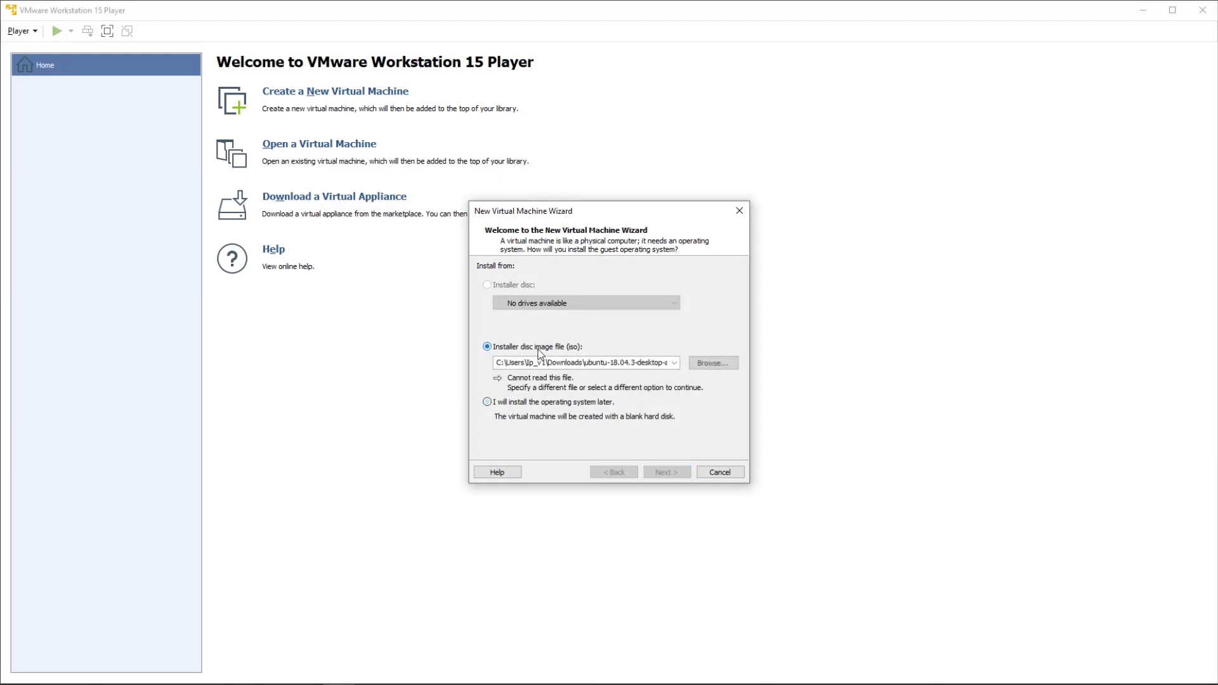
click(574, 362)
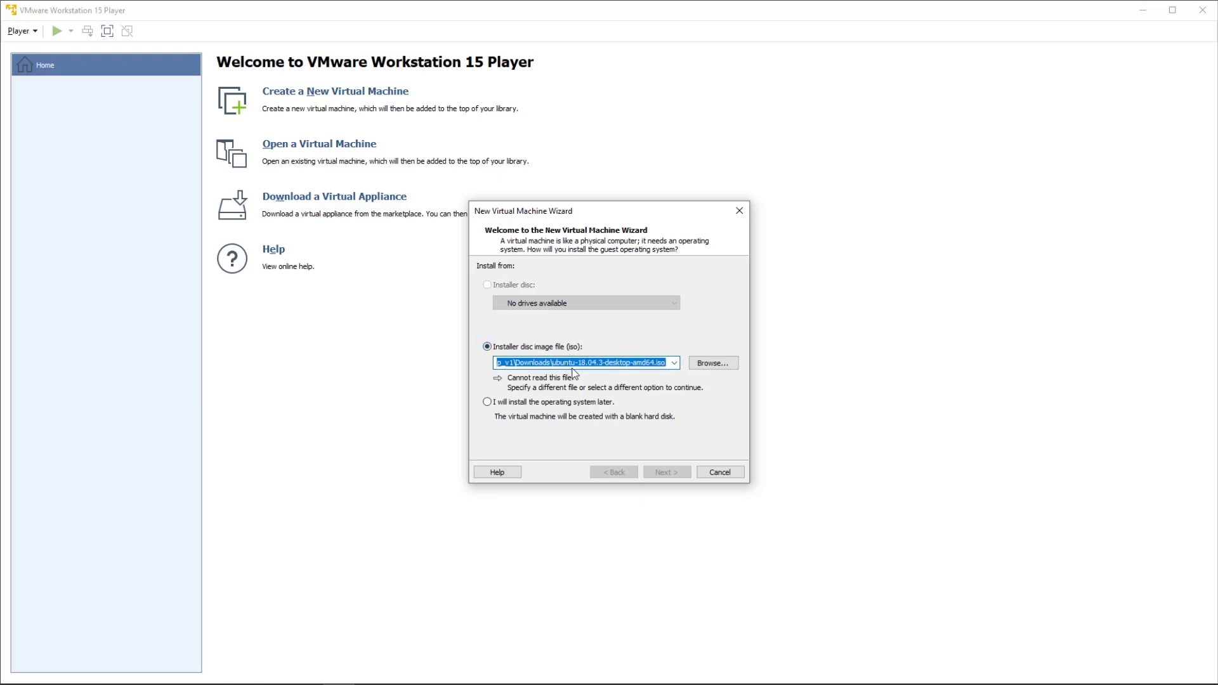
text(d:\Downloads\)
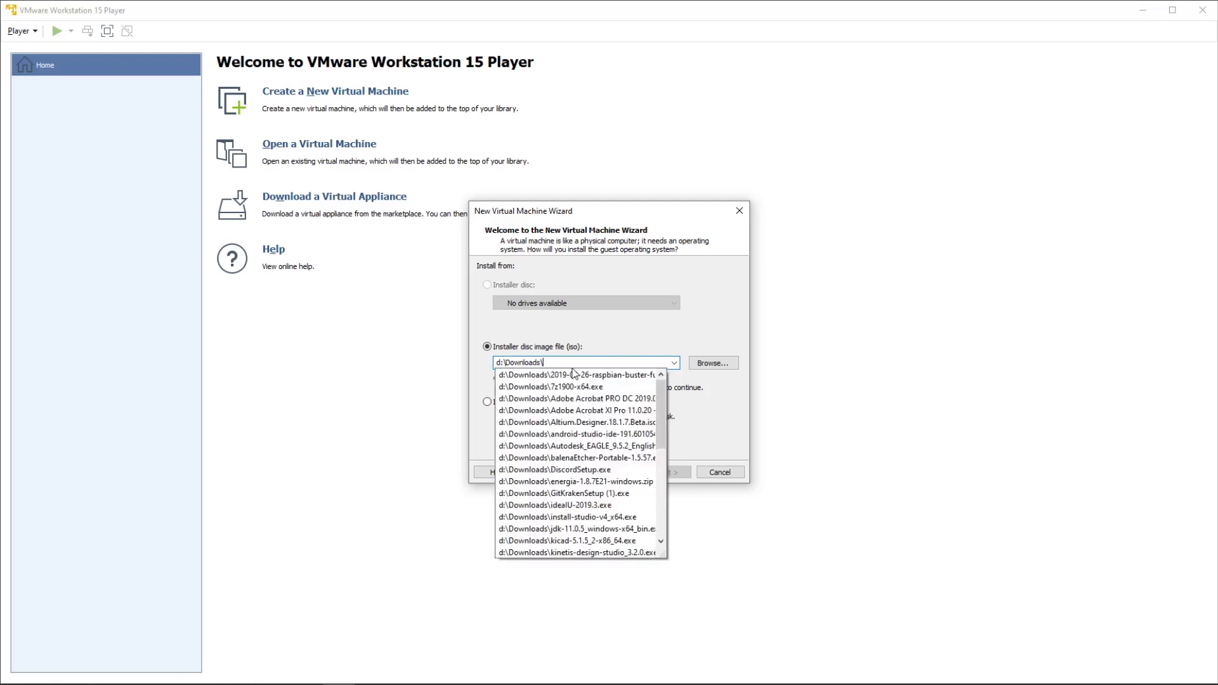
text(ra)
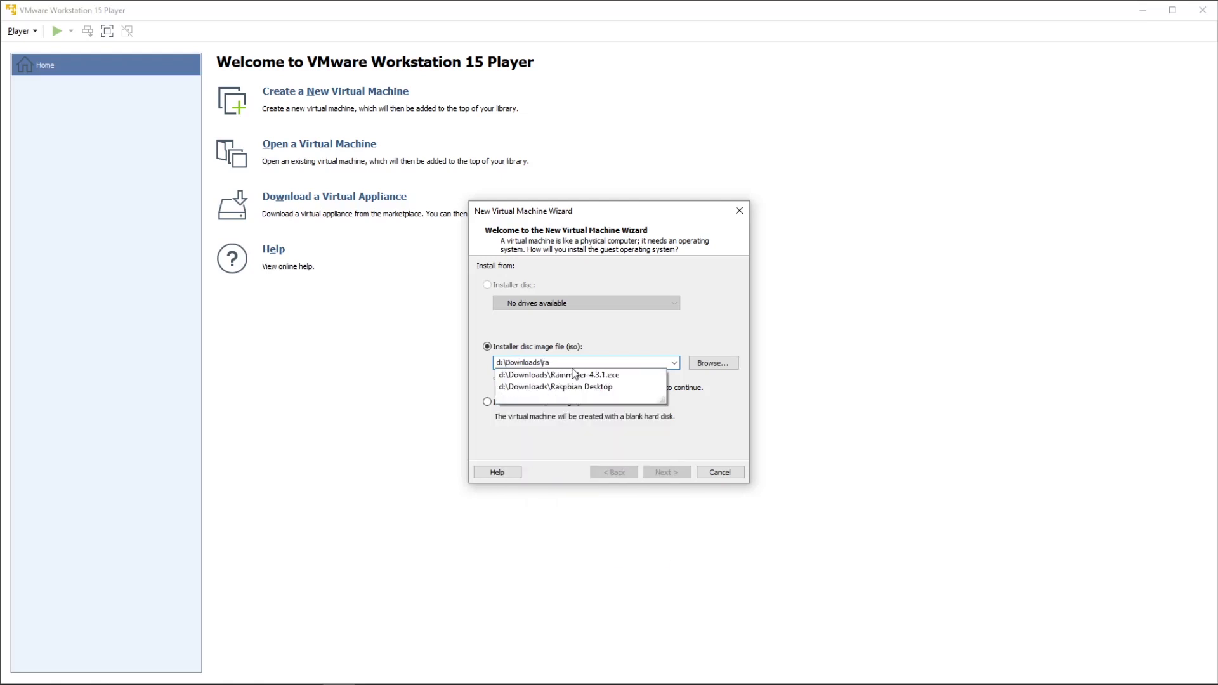
key(Down)
key(Down)
text(\)
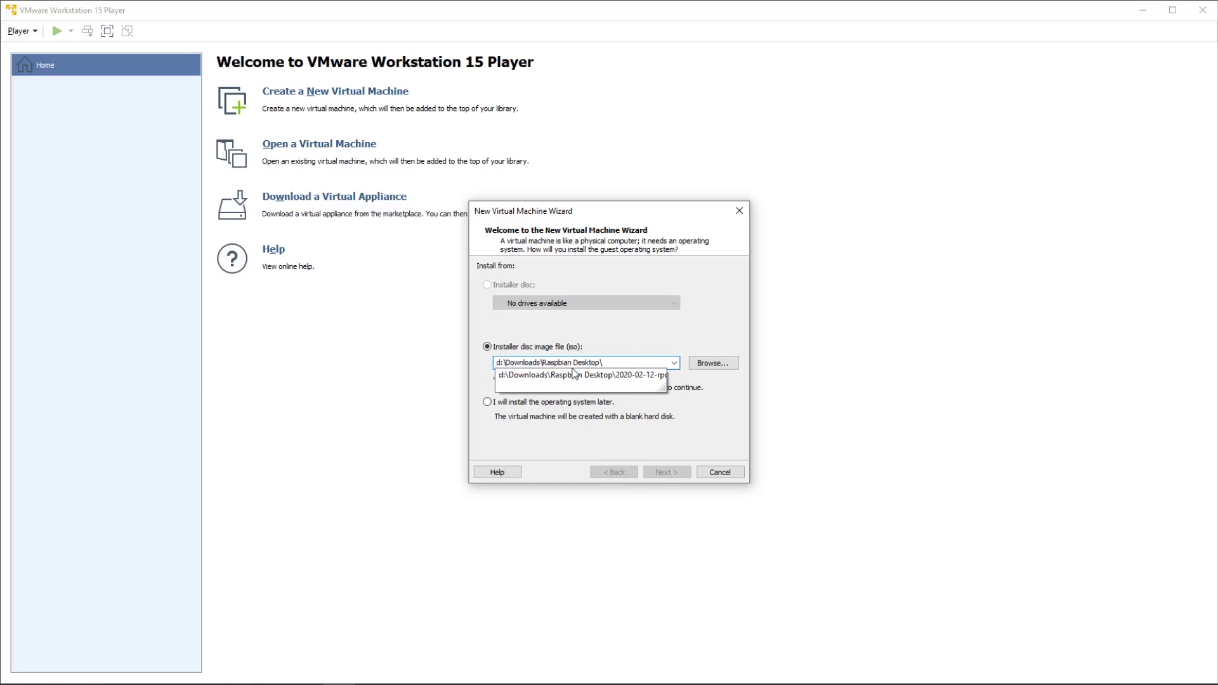
key(Down)
key(Return)
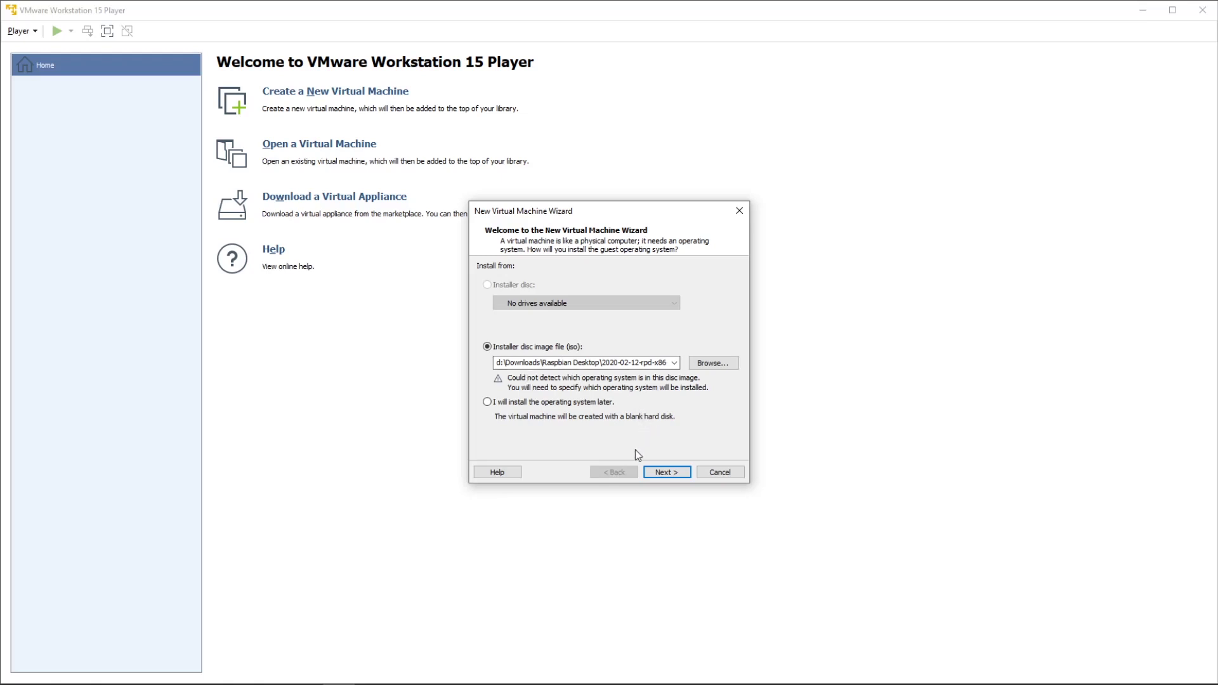
Keep Linux Ubuntu 64-bit, name the VM 'Raspberry Pi', and accept the 20 GB split disk.
click(664, 472)
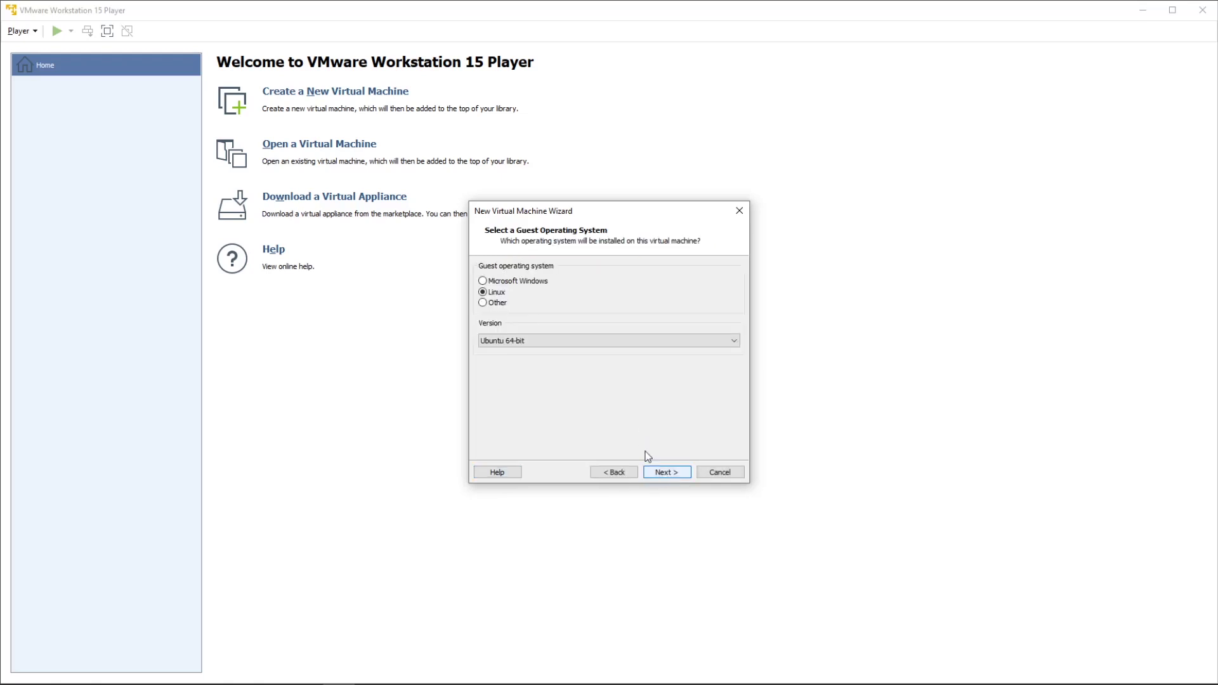
click(542, 344)
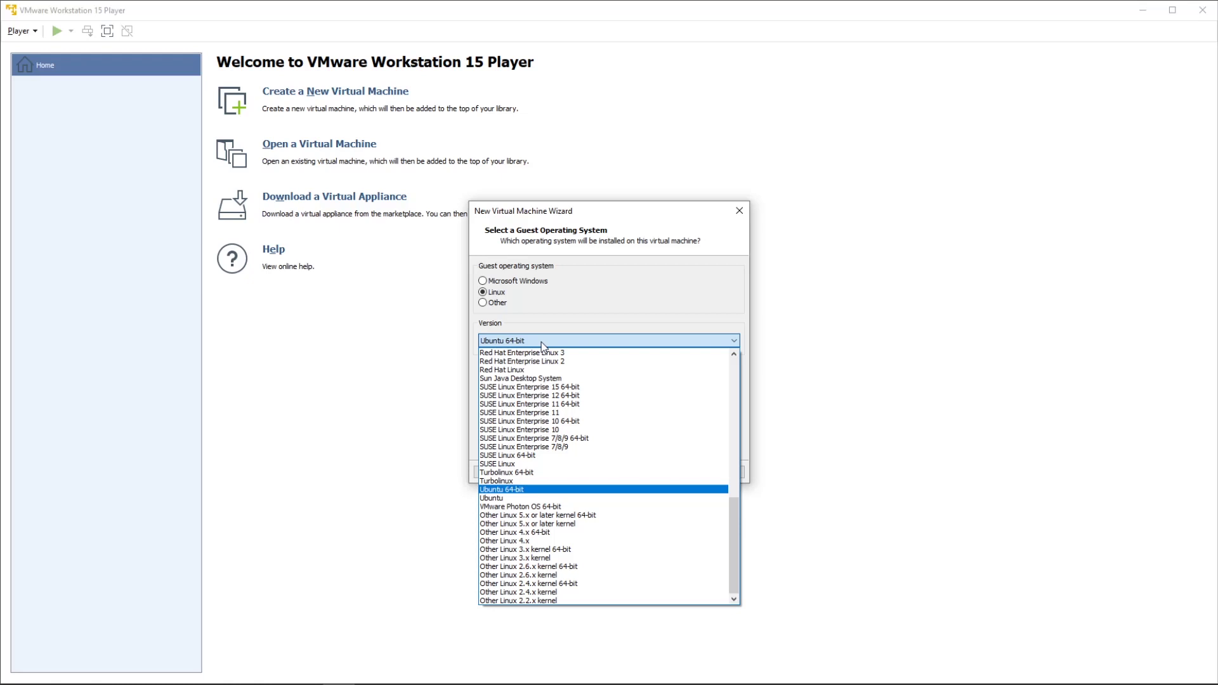
click(542, 342)
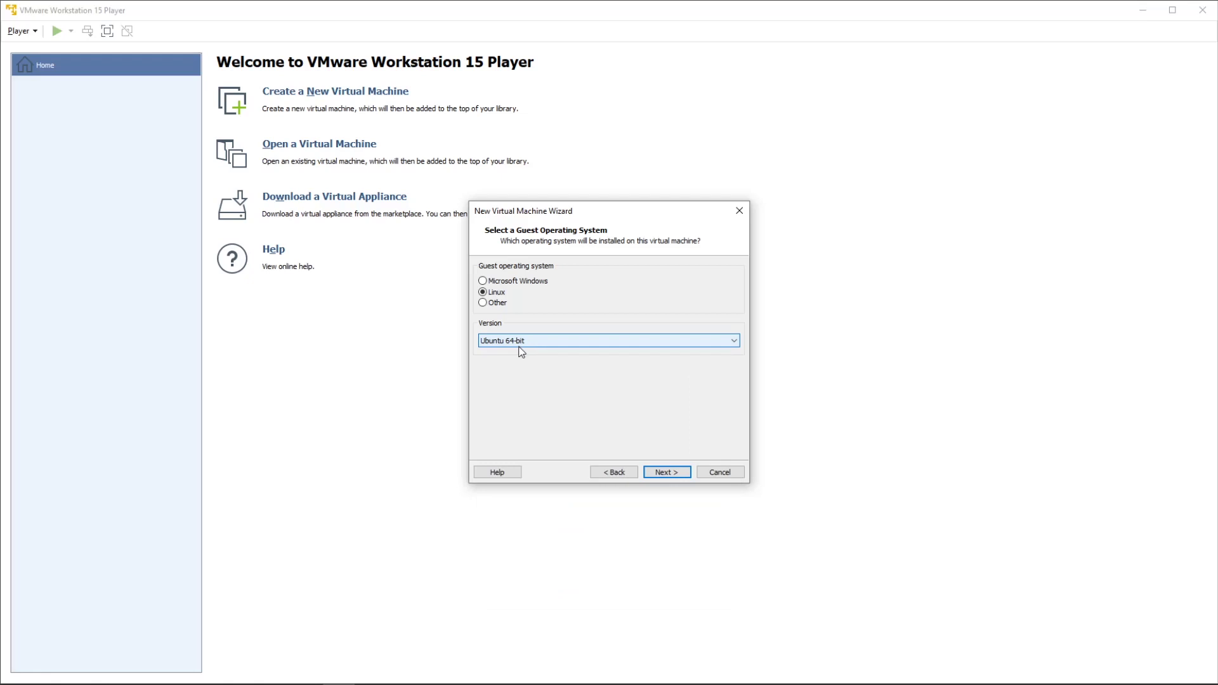
click(672, 473)
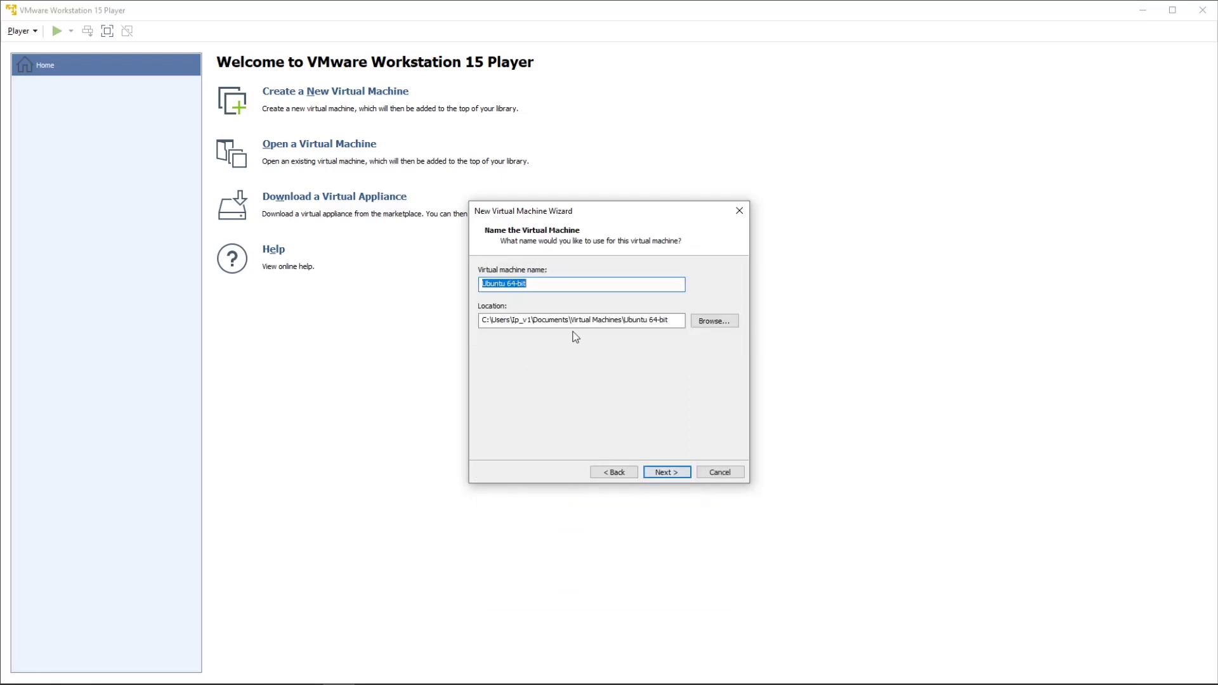
text(Raspberry Pi)
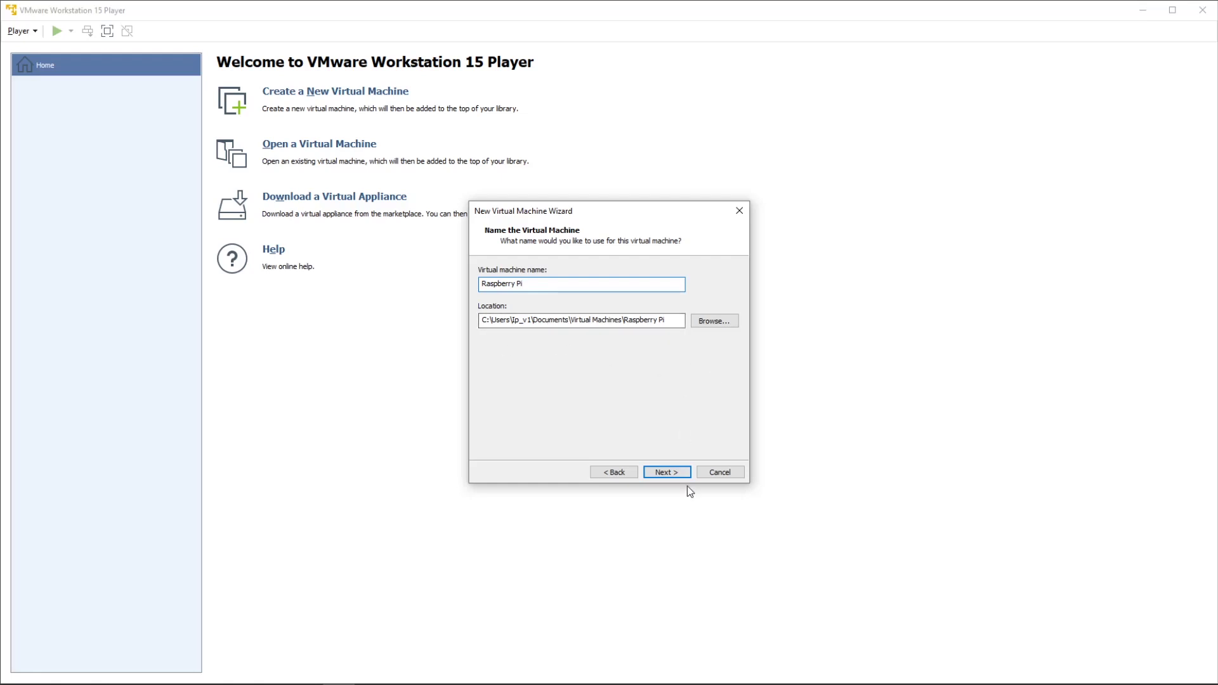
click(671, 473)
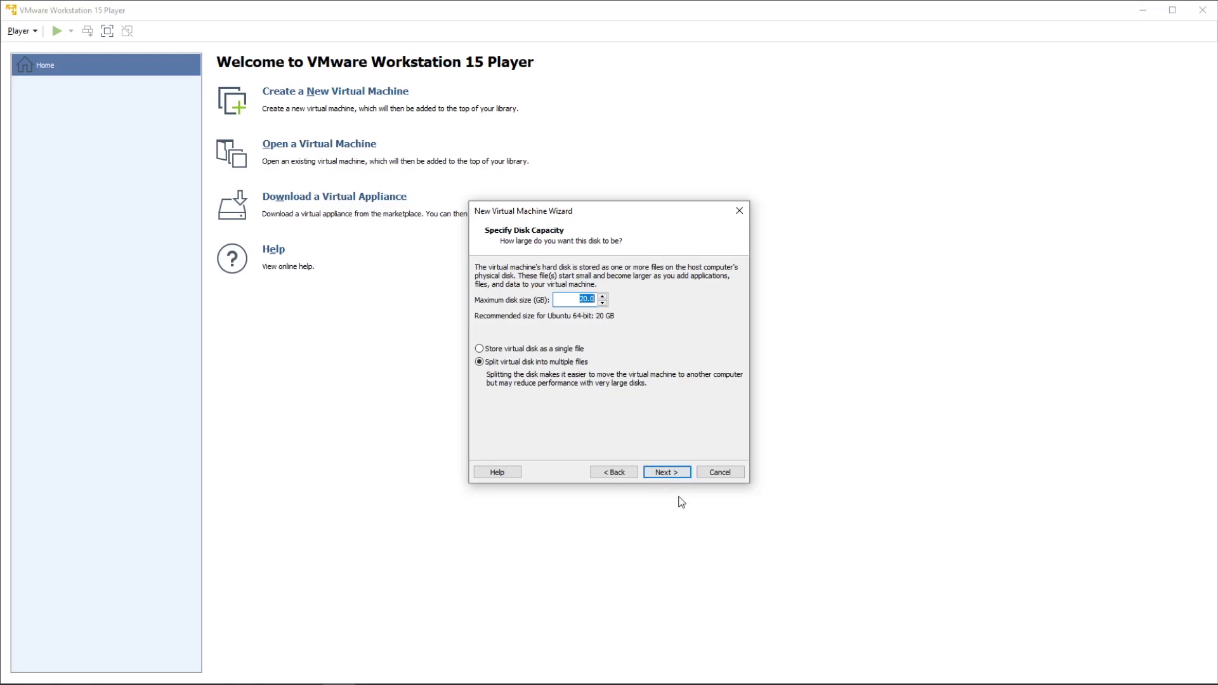
Verify 2048 MB memory under Customize Hardware and finish creating the Raspberry Pi VM.
click(669, 477)
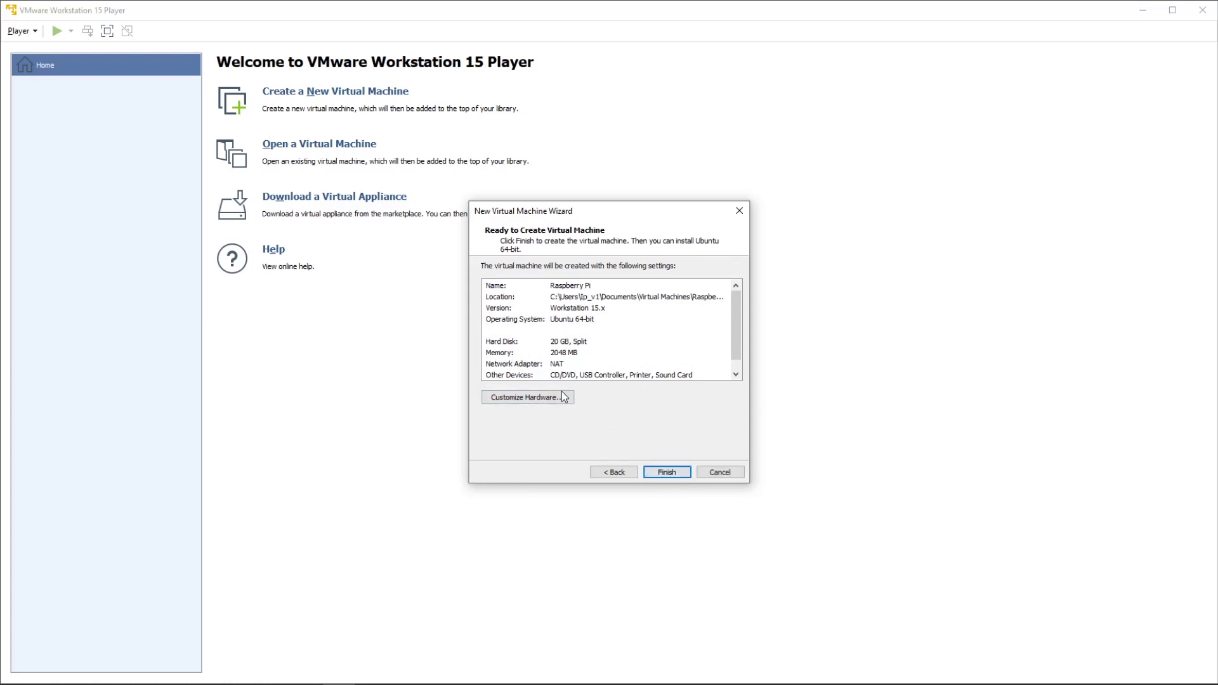
click(560, 397)
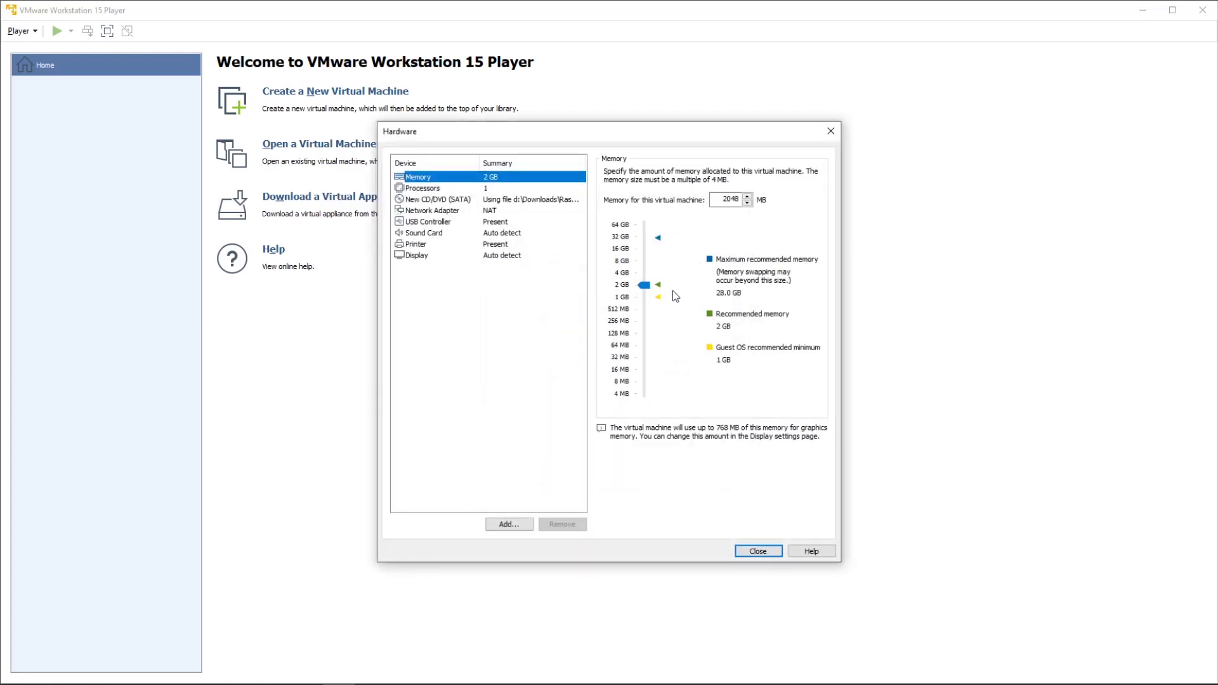
click(731, 202)
click(758, 551)
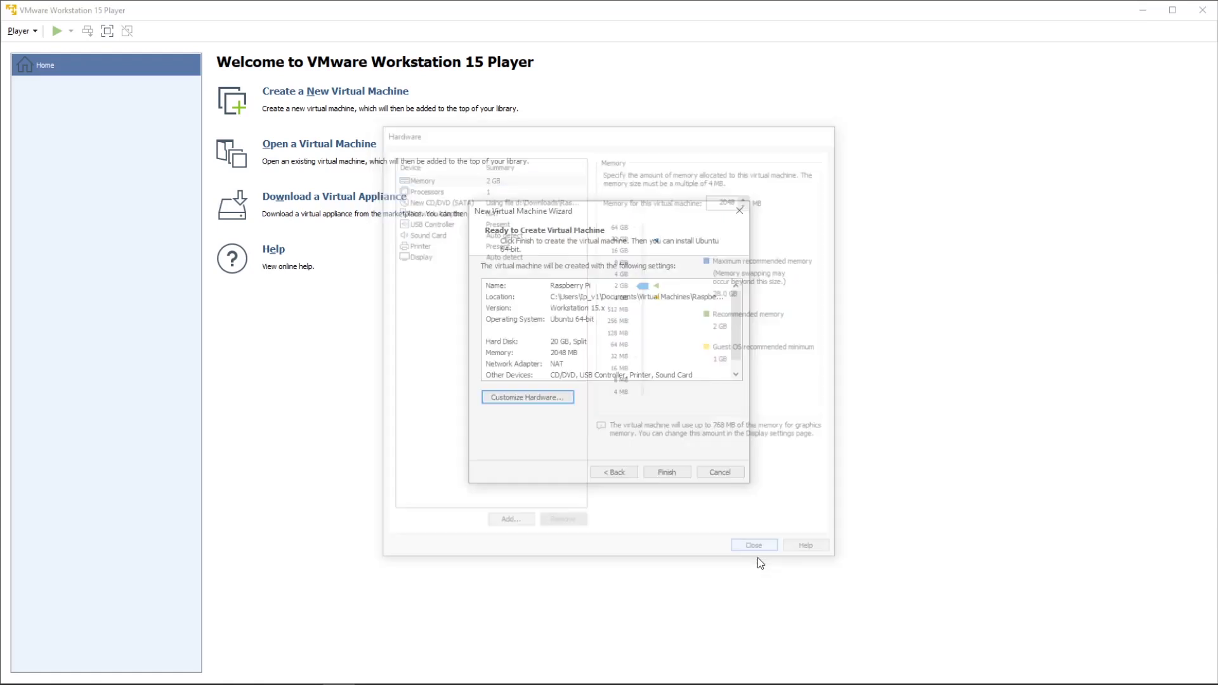
click(674, 475)
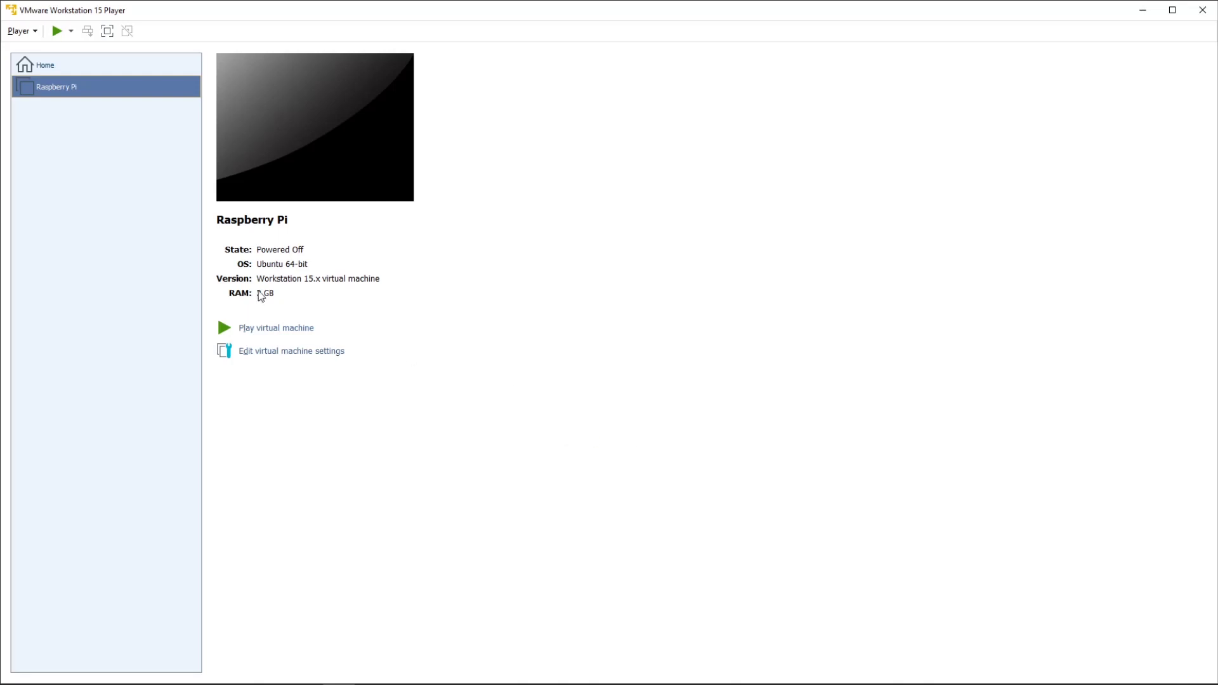
Power on the Raspberry Pi VM and boot the Install entry from the Debian boot menu.
click(271, 329)
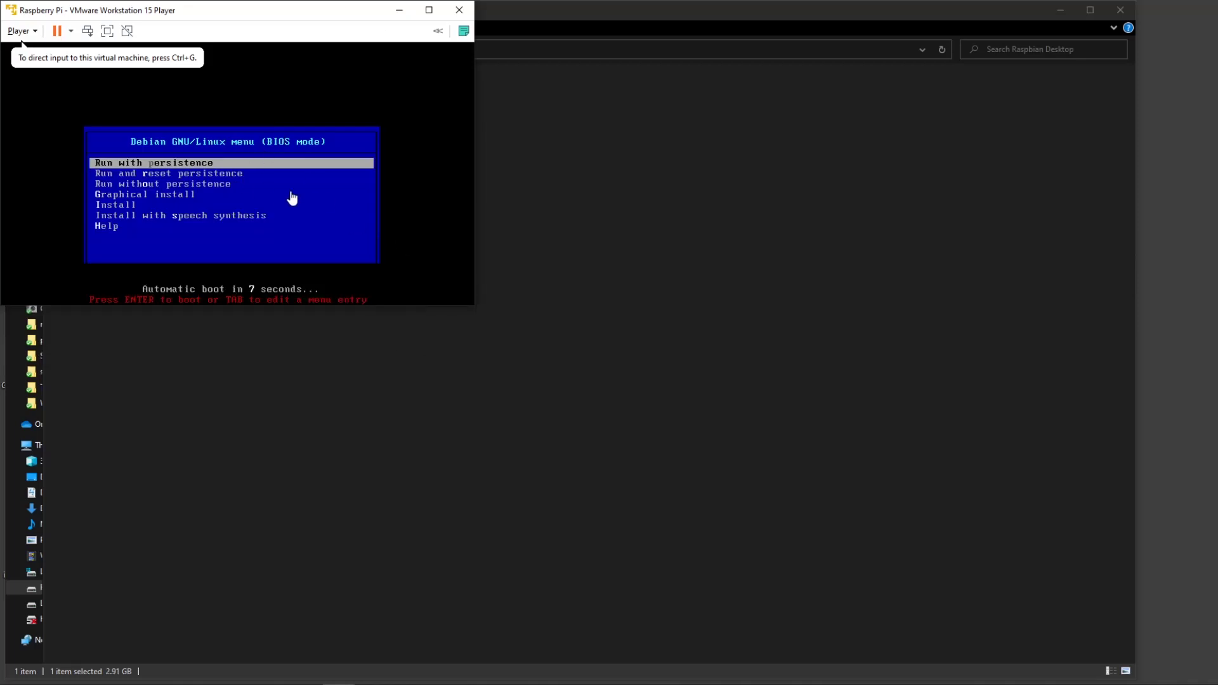
click(325, 227)
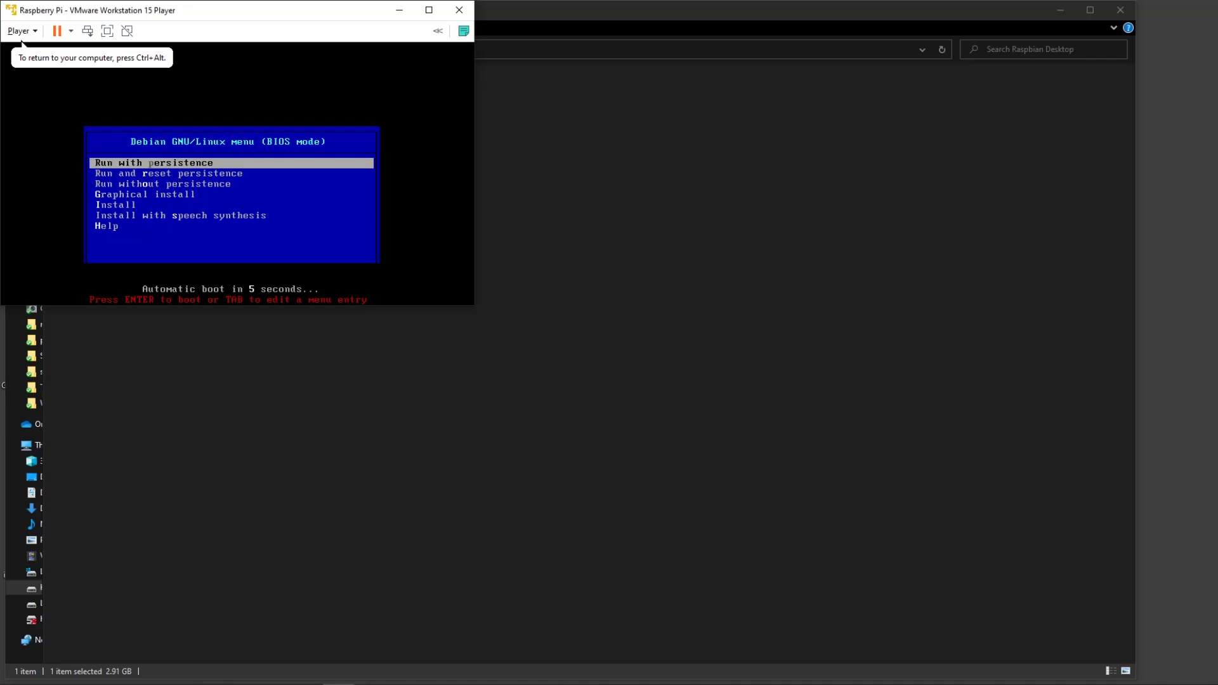
key(Down)
key(Down)
key(Down)
key(Down)
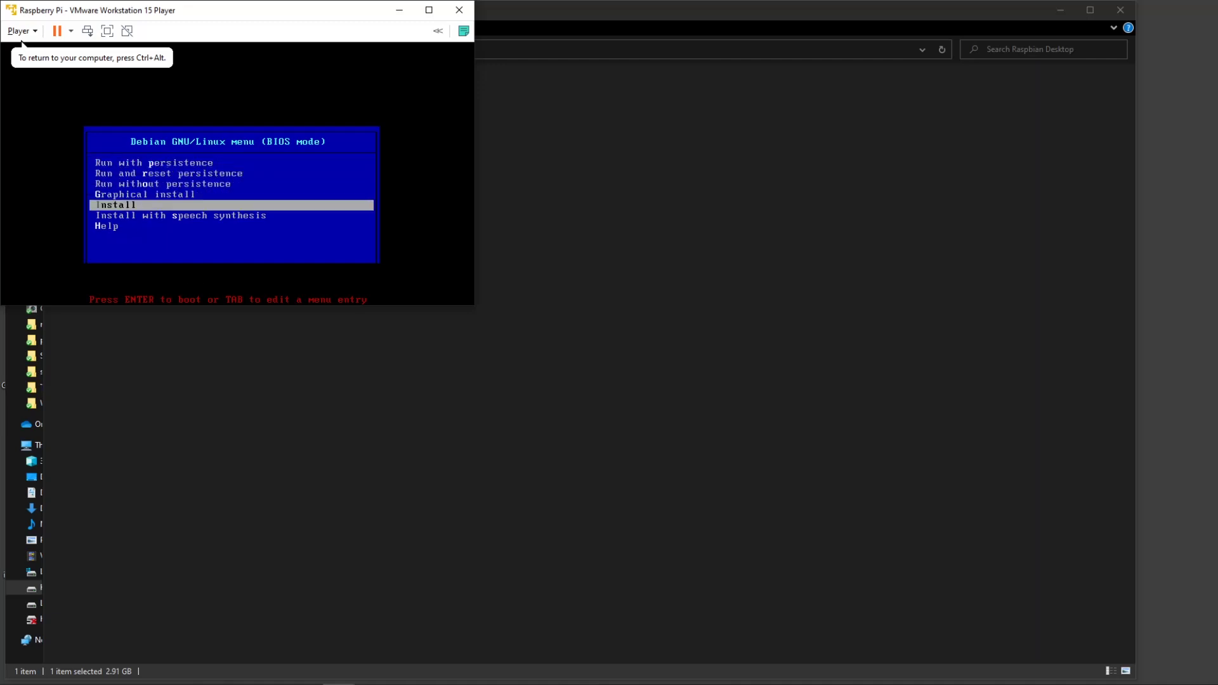
key(Return)
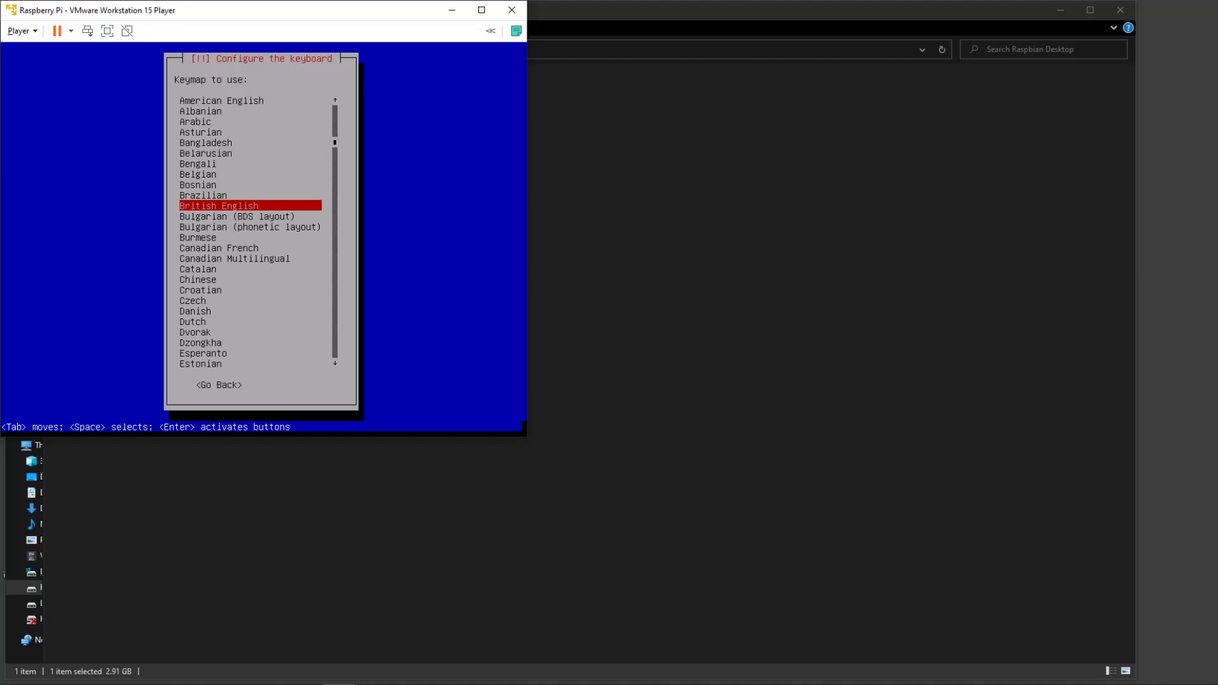
Select American English as the keymap in the Debian installer.
key(Up)
key(Up)
key(Up)
key(Up)
key(Up)
key(Up)
key(Up)
key(Up)
key(Up)
key(Up)
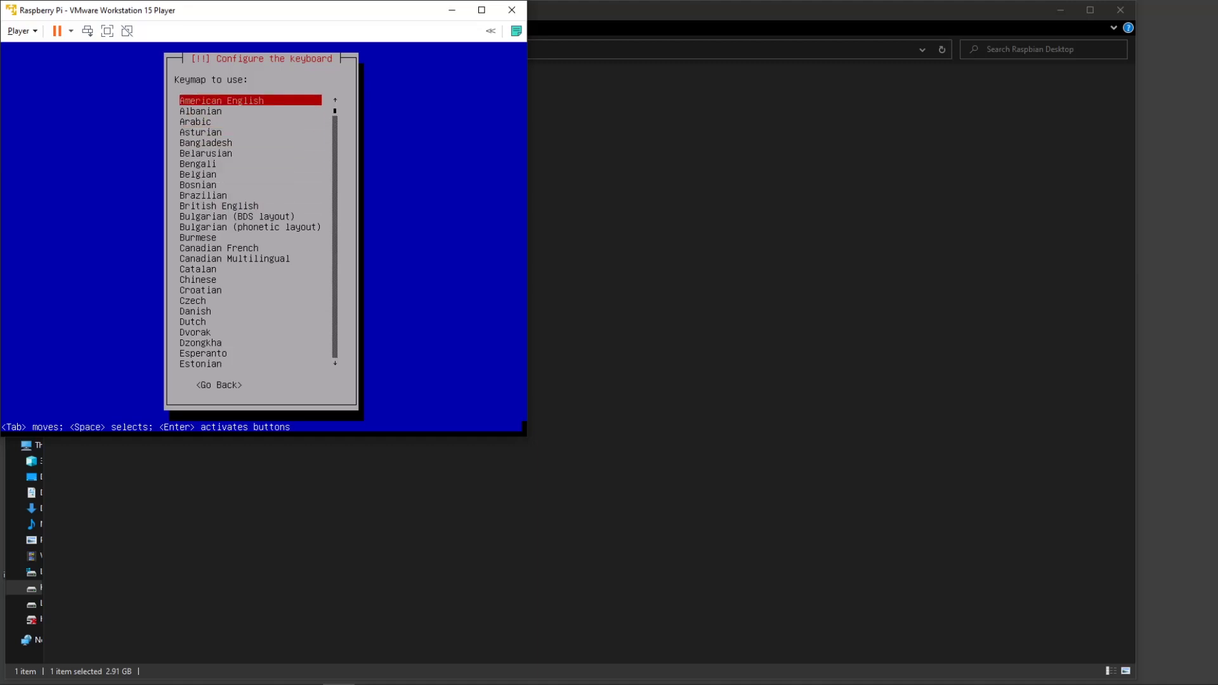
key(Return)
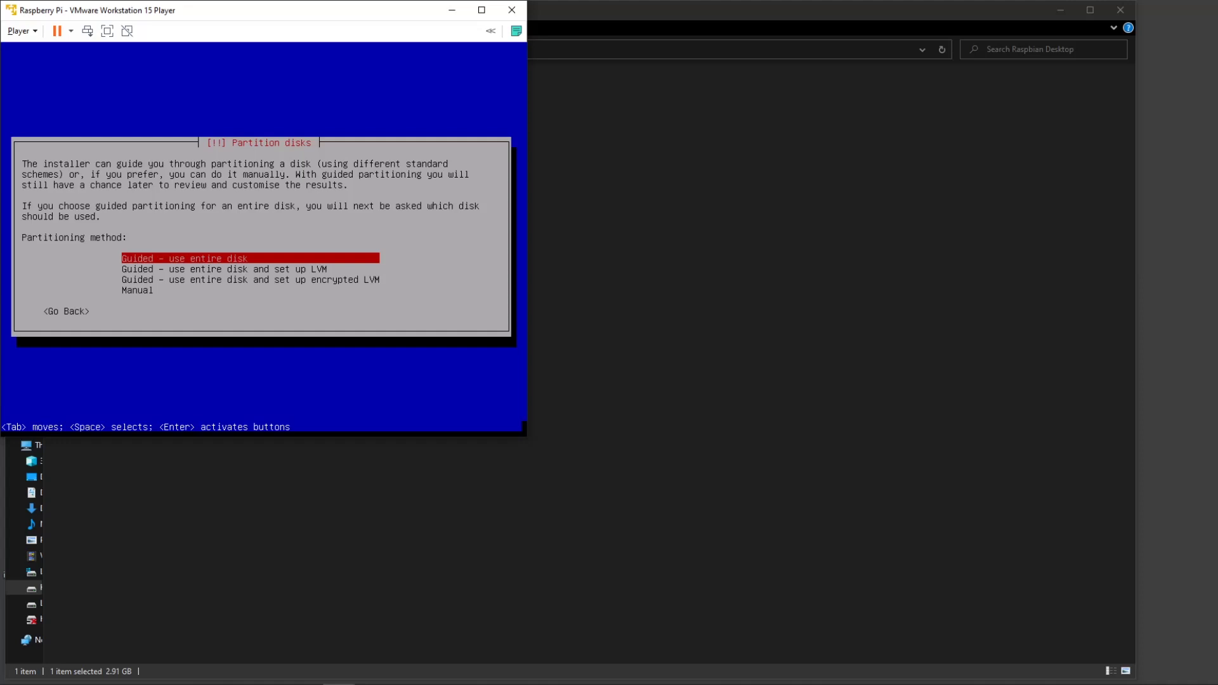
Guided-partition the 21.5 GB sda disk with all files in one partition and write changes.
key(Return)
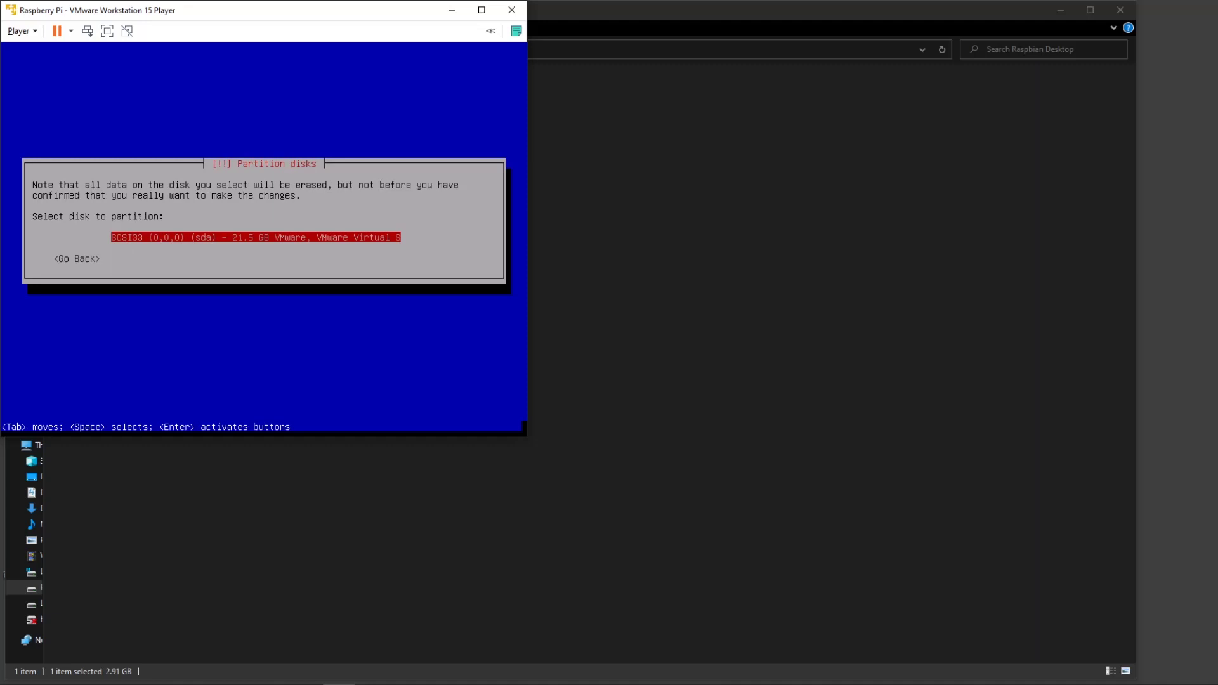
key(Return)
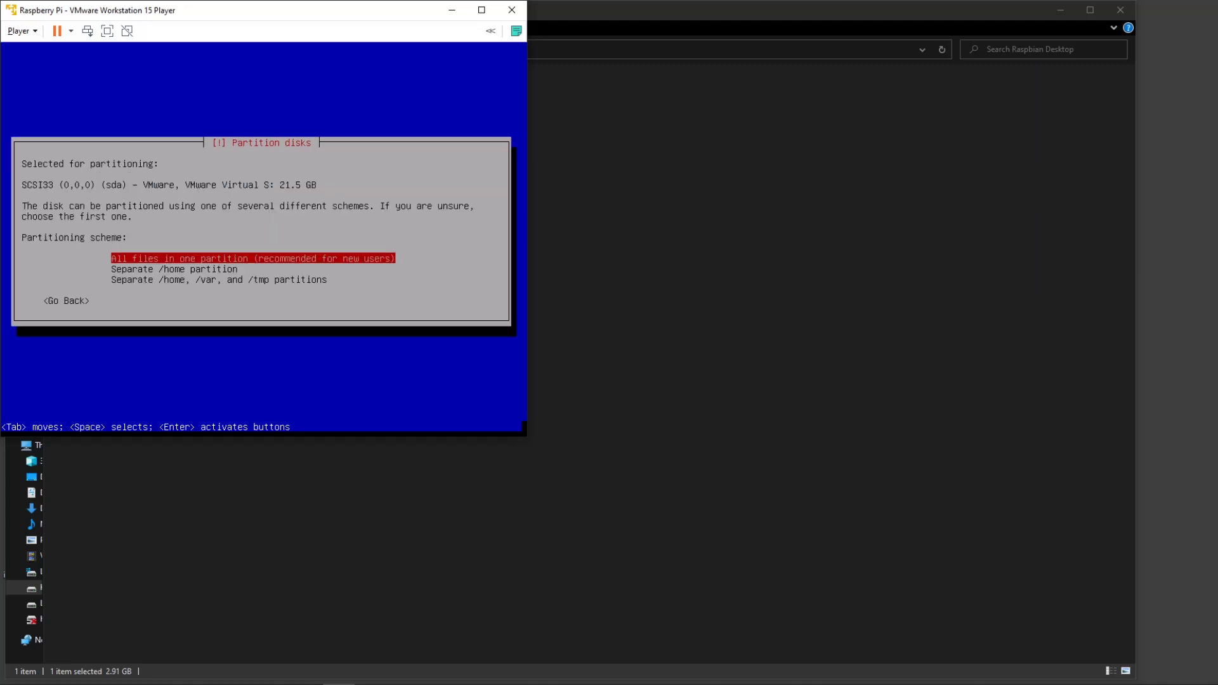
key(Return)
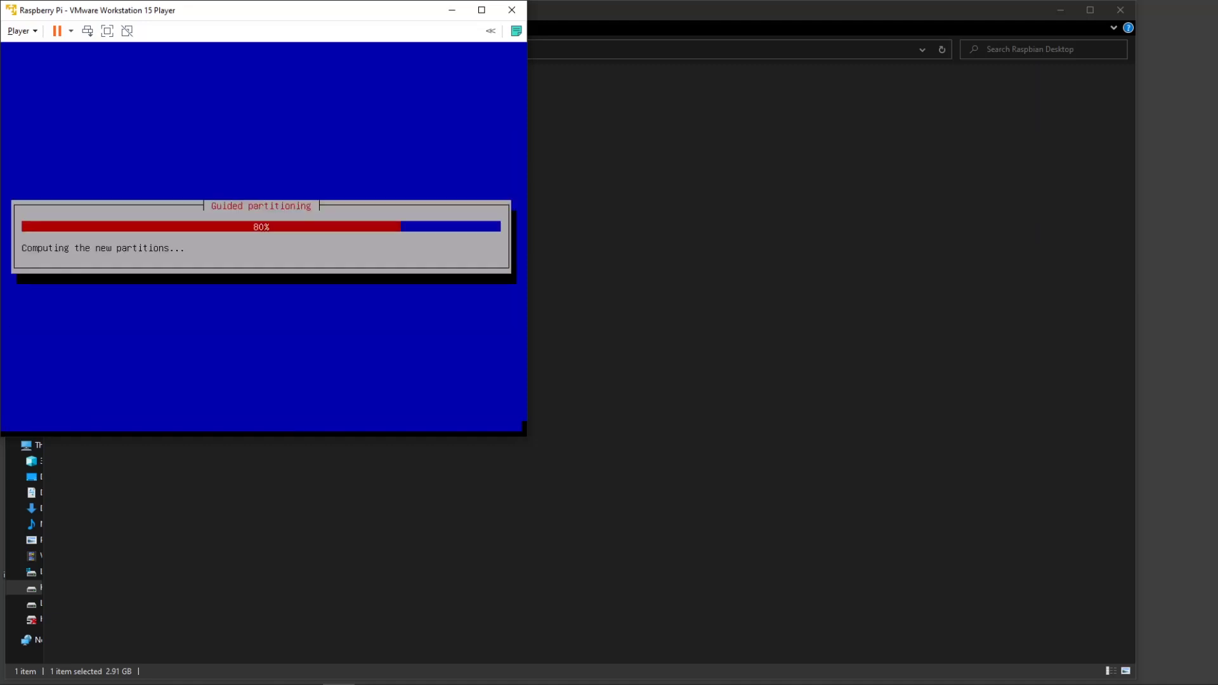
key(Return)
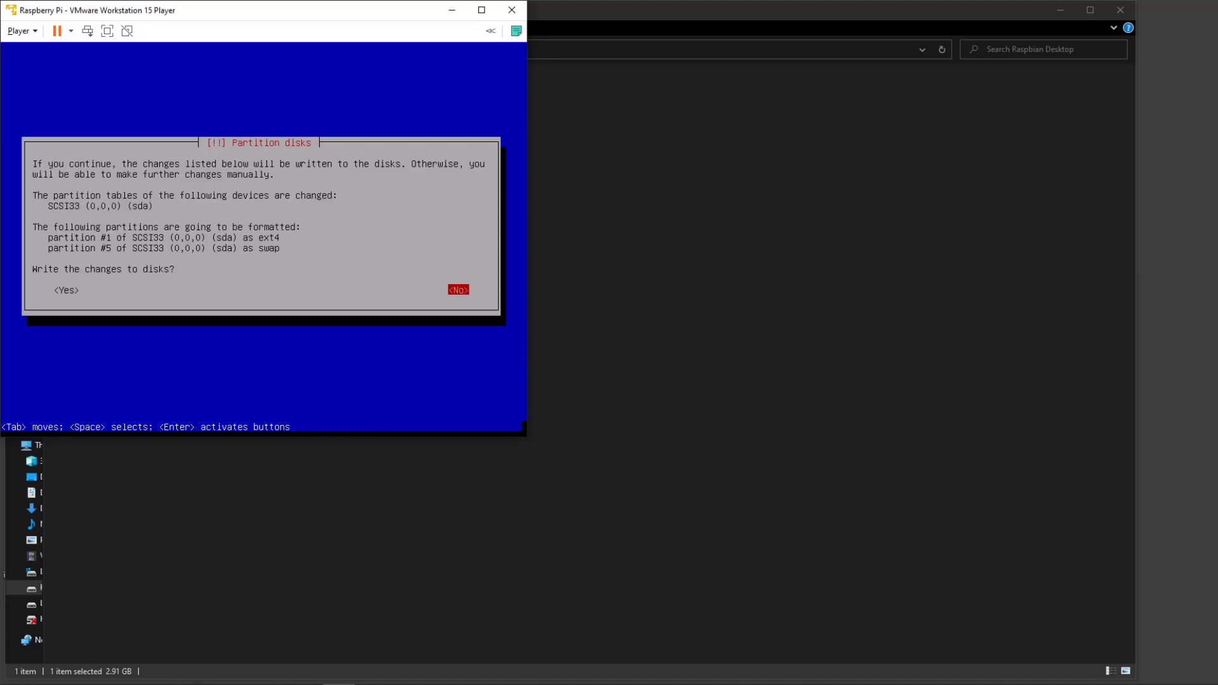
key(Left)
key(Return)
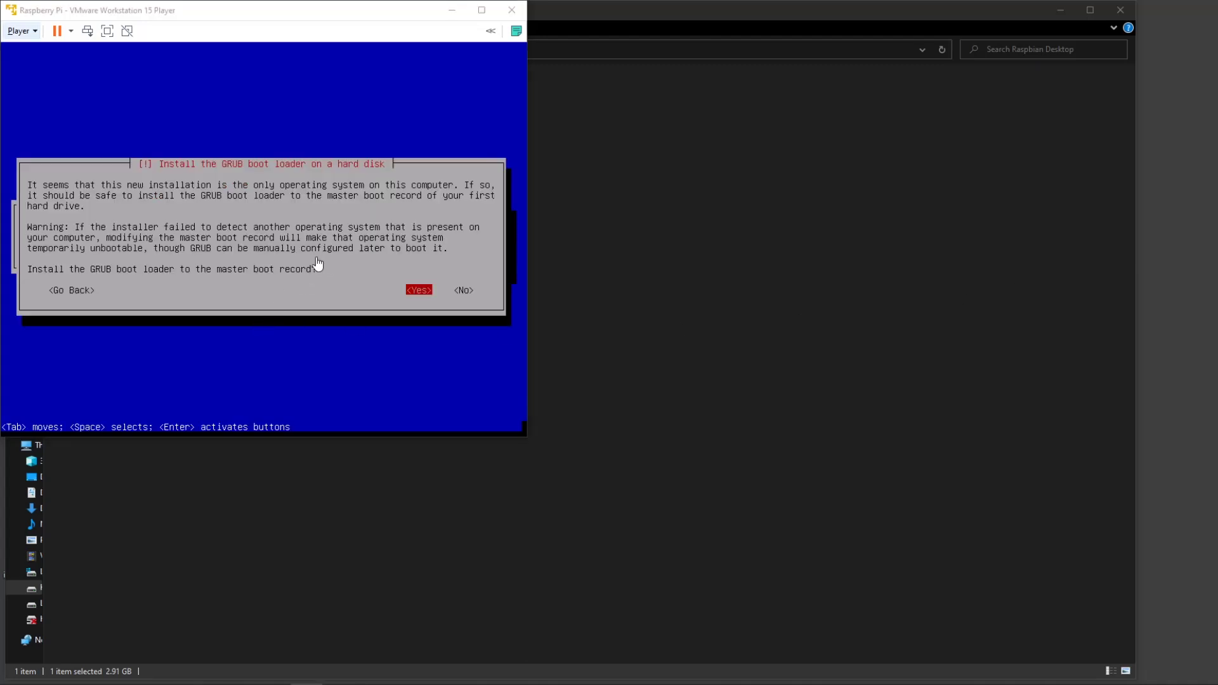
click(393, 278)
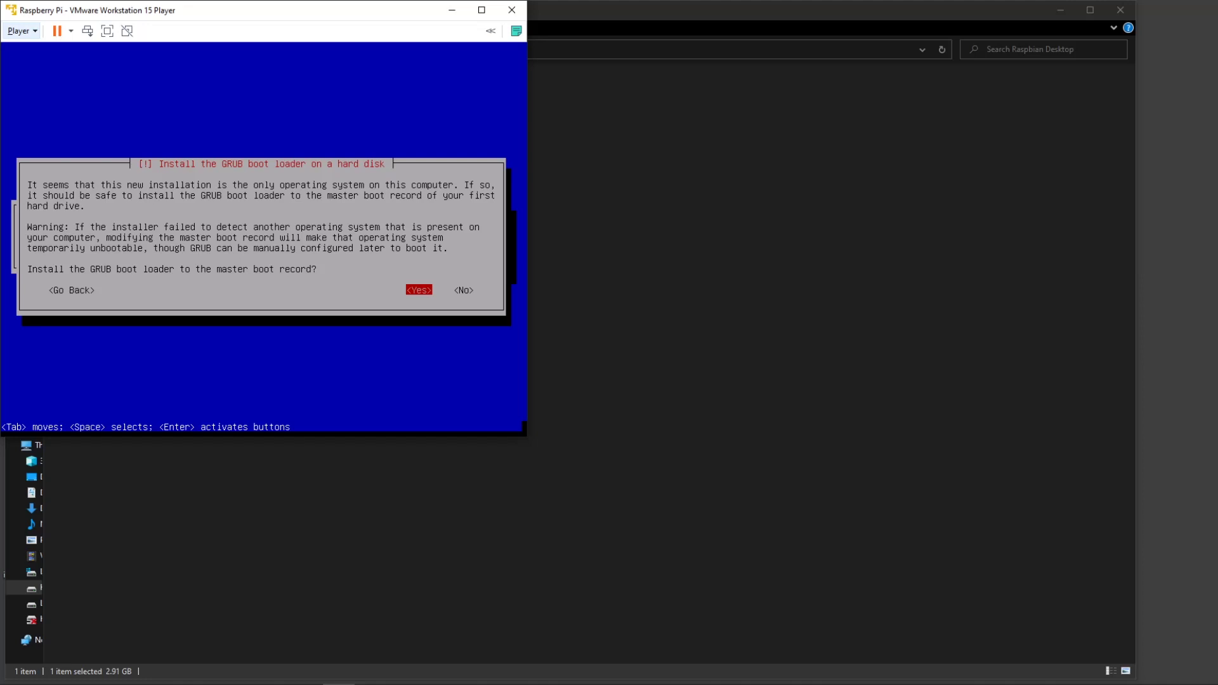
Install GRUB to the master boot record on /dev/sda.
key(Return)
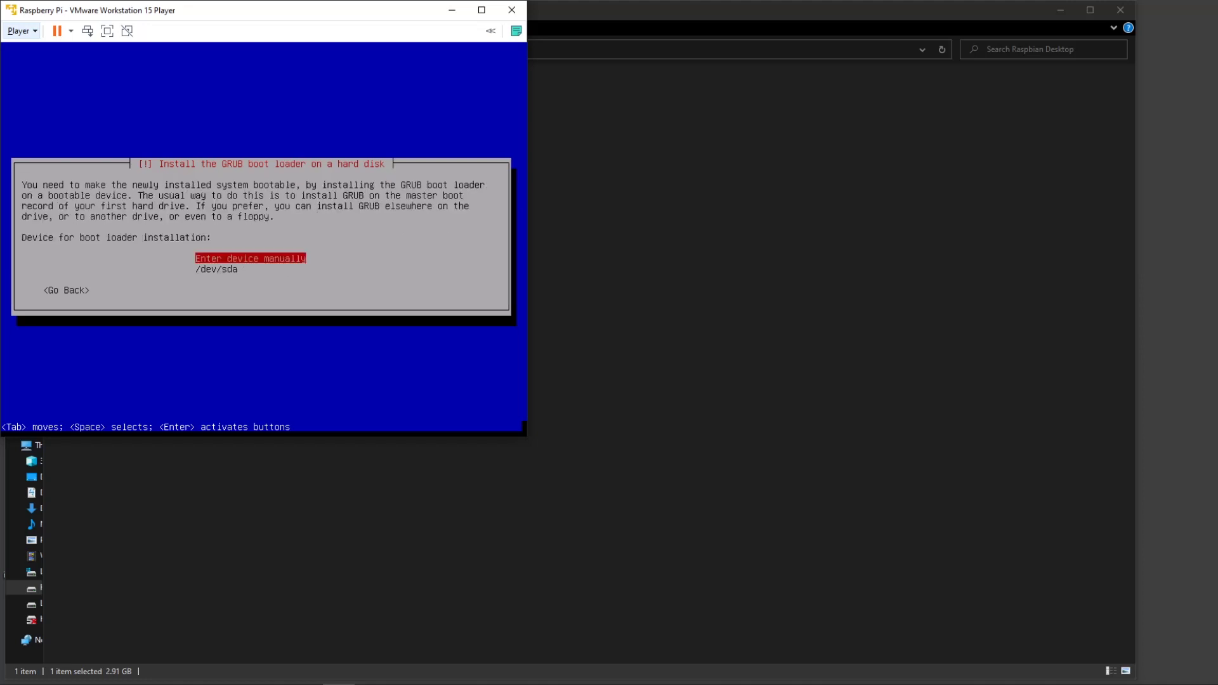
key(Down)
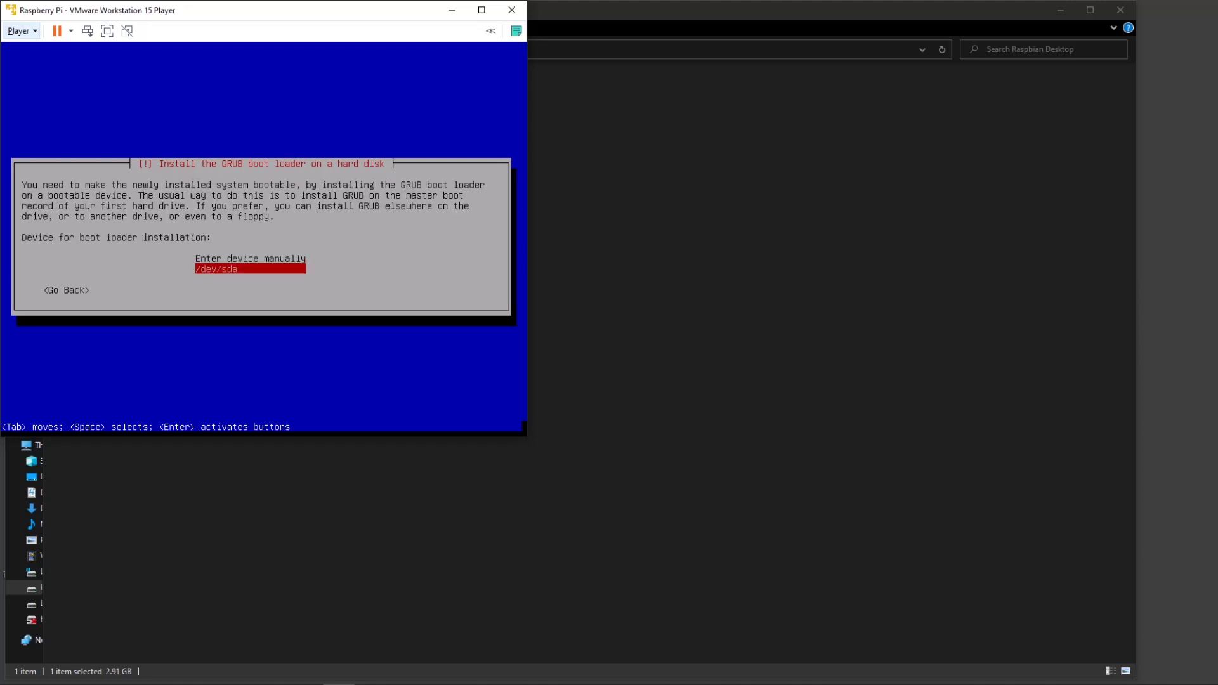
key(Return)
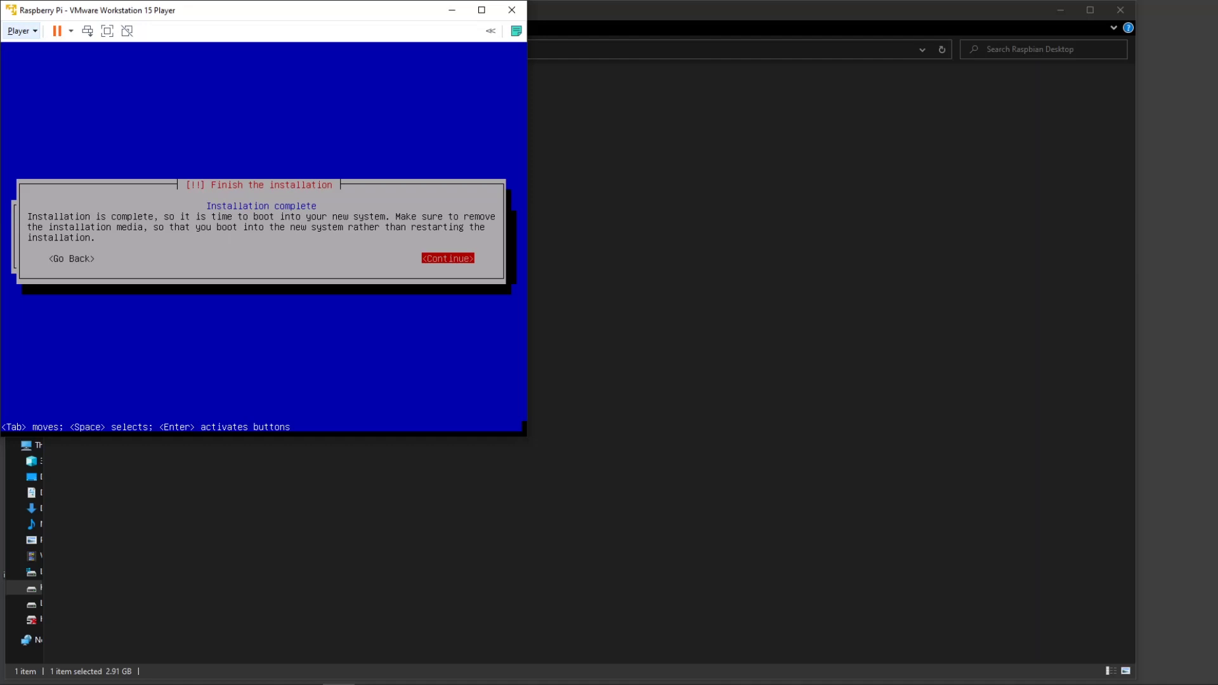
Continue past the Installation complete notice so the VM reboots to the GNU GRUB menu.
key(Return)
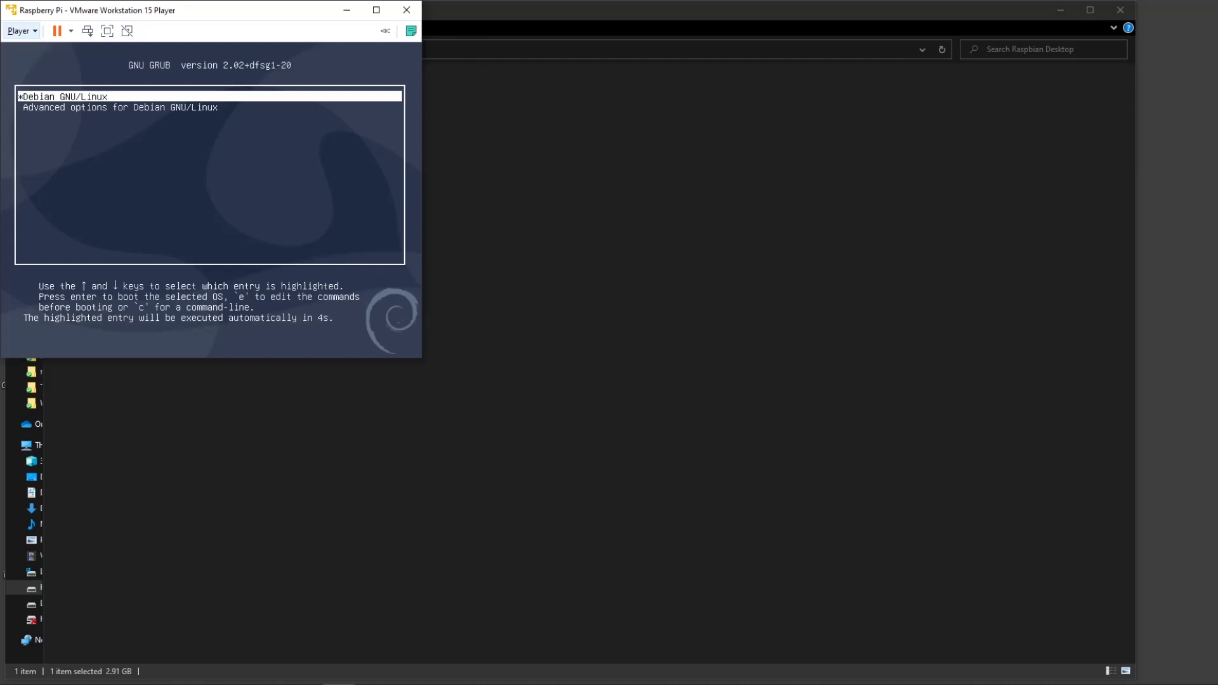
Boot the Debian GNU/Linux entry from GRUB into the Raspberry Pi desktop's welcome wizard.
key(Return)
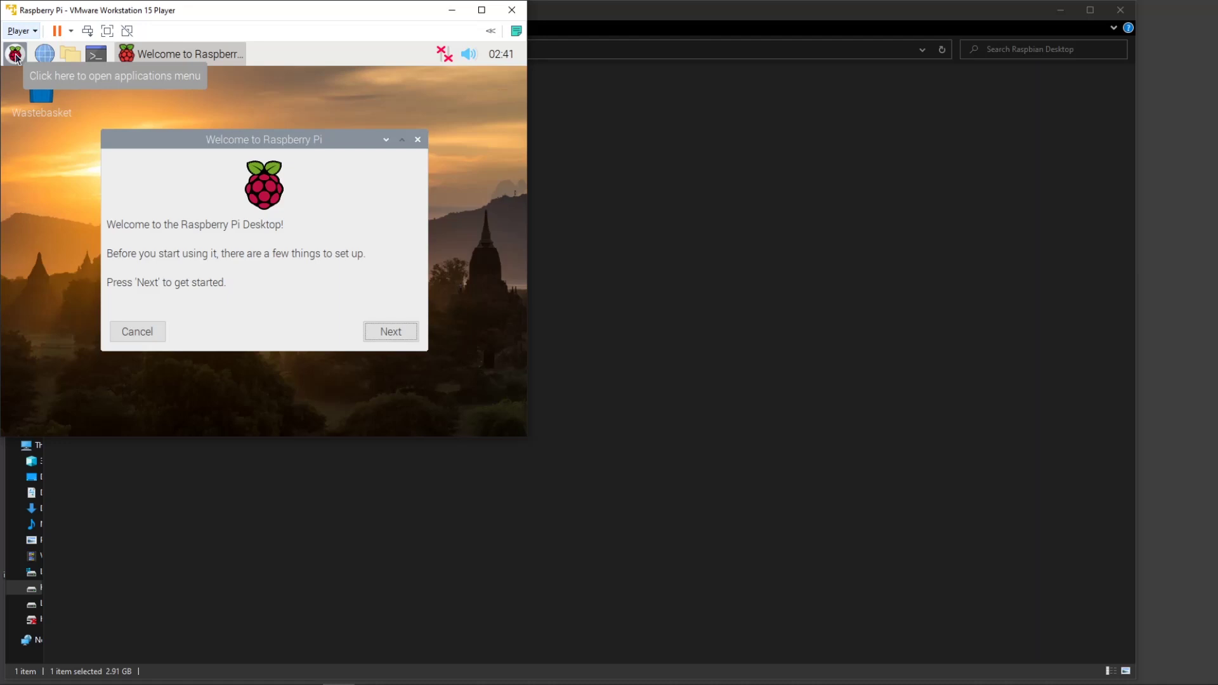
Start the welcome setup and set the country to Canada.
click(394, 336)
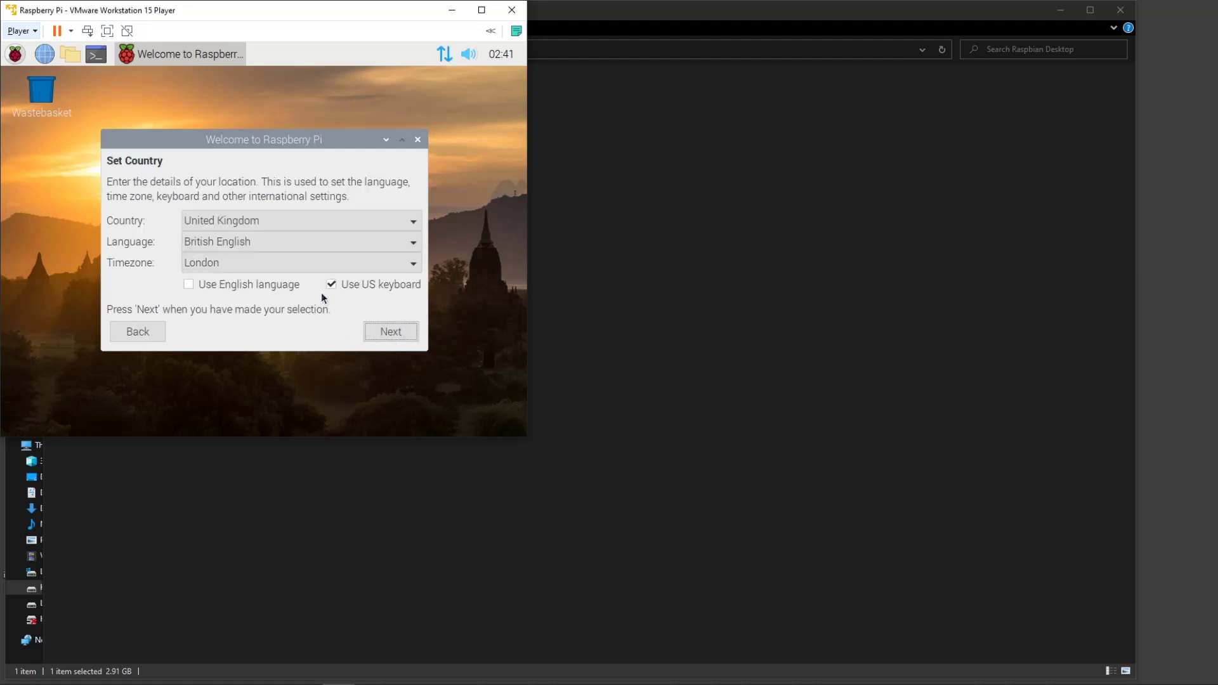
click(244, 228)
scroll(244, 235, up, 8)
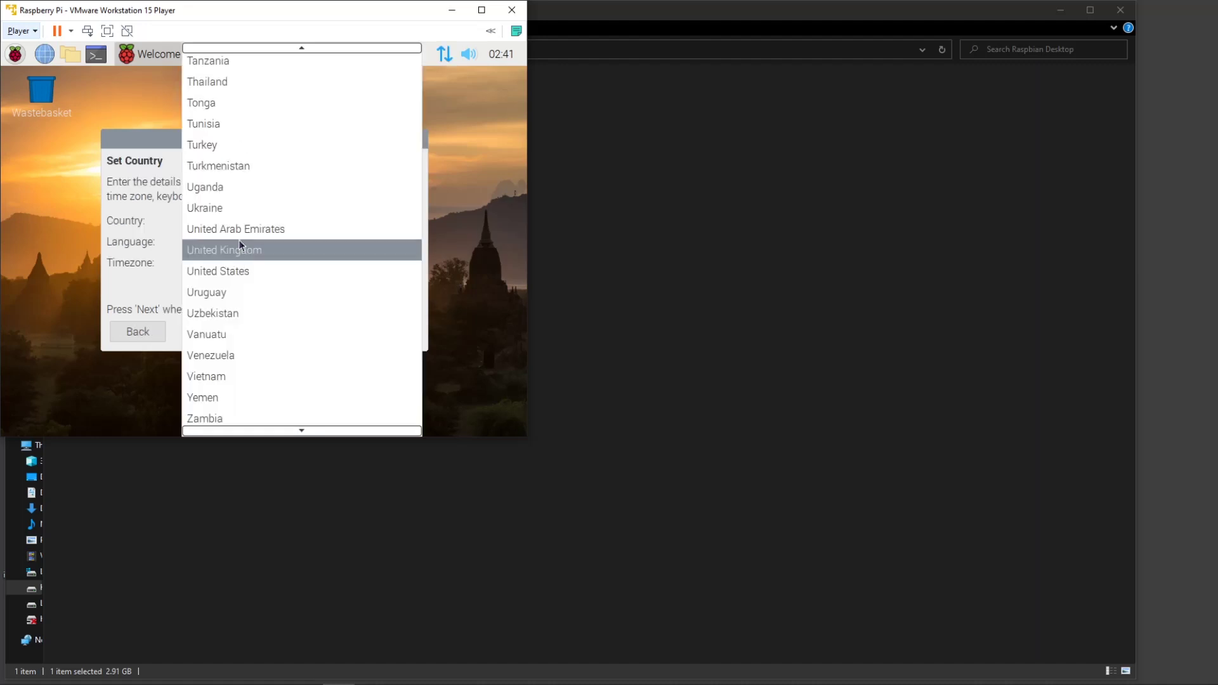
scroll(255, 200, up, 20)
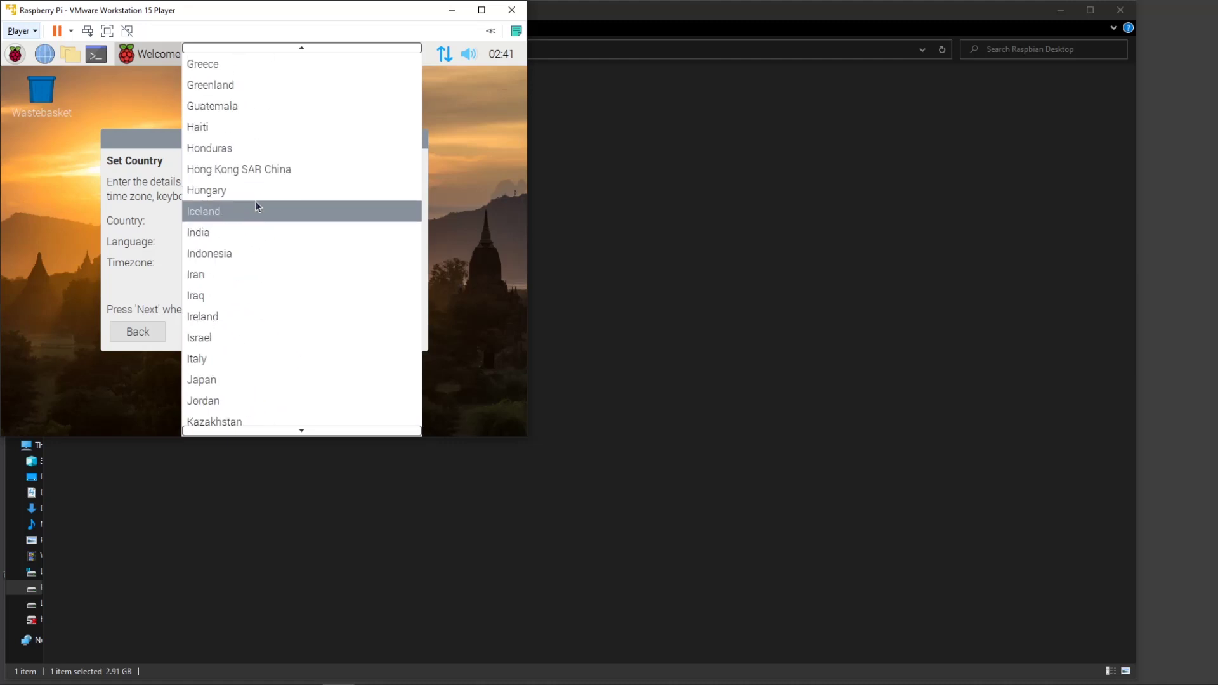
scroll(254, 209, down, 2)
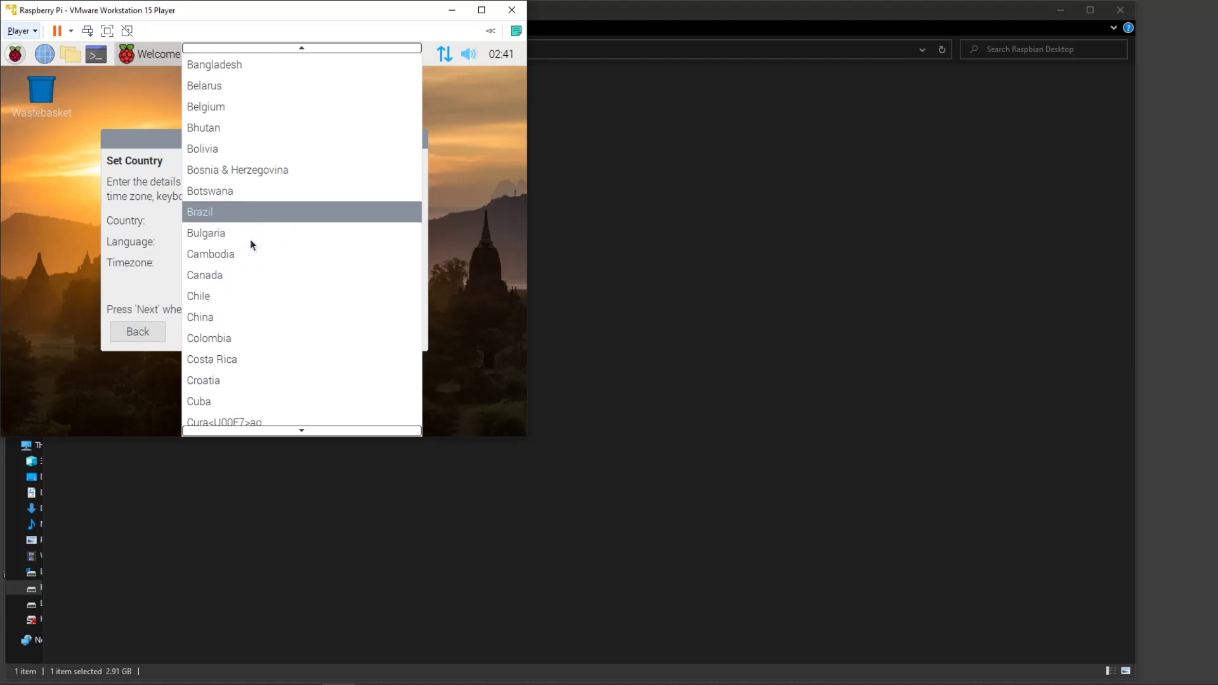
click(231, 280)
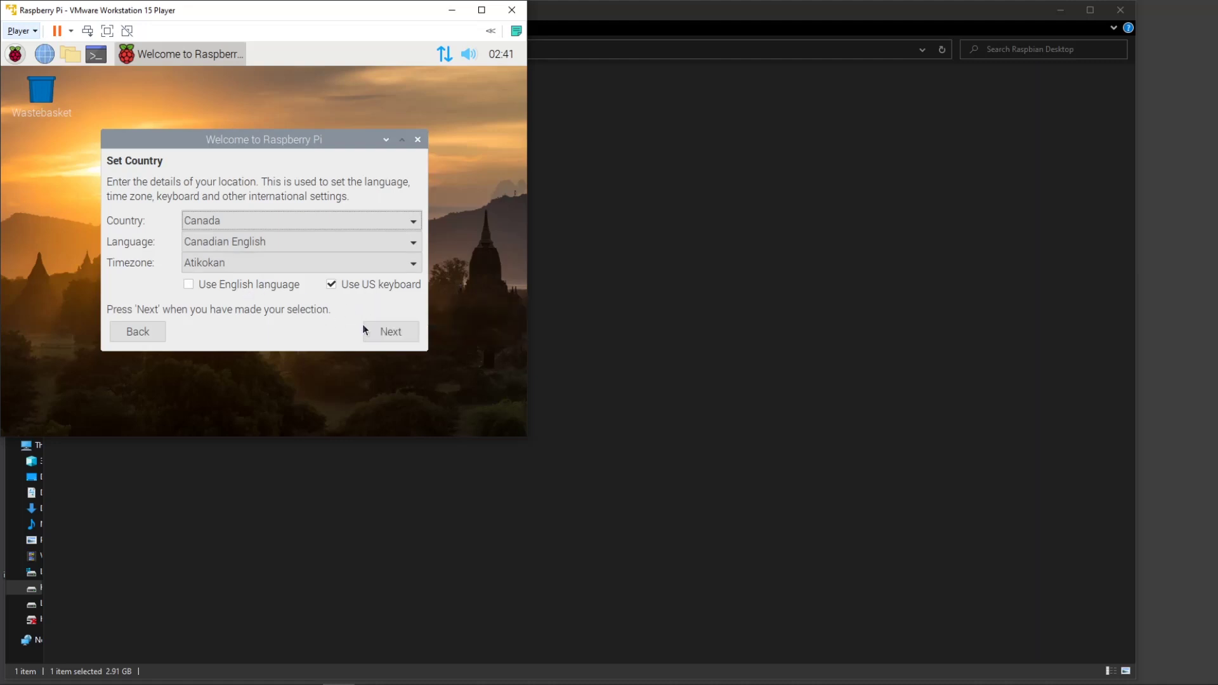
click(387, 330)
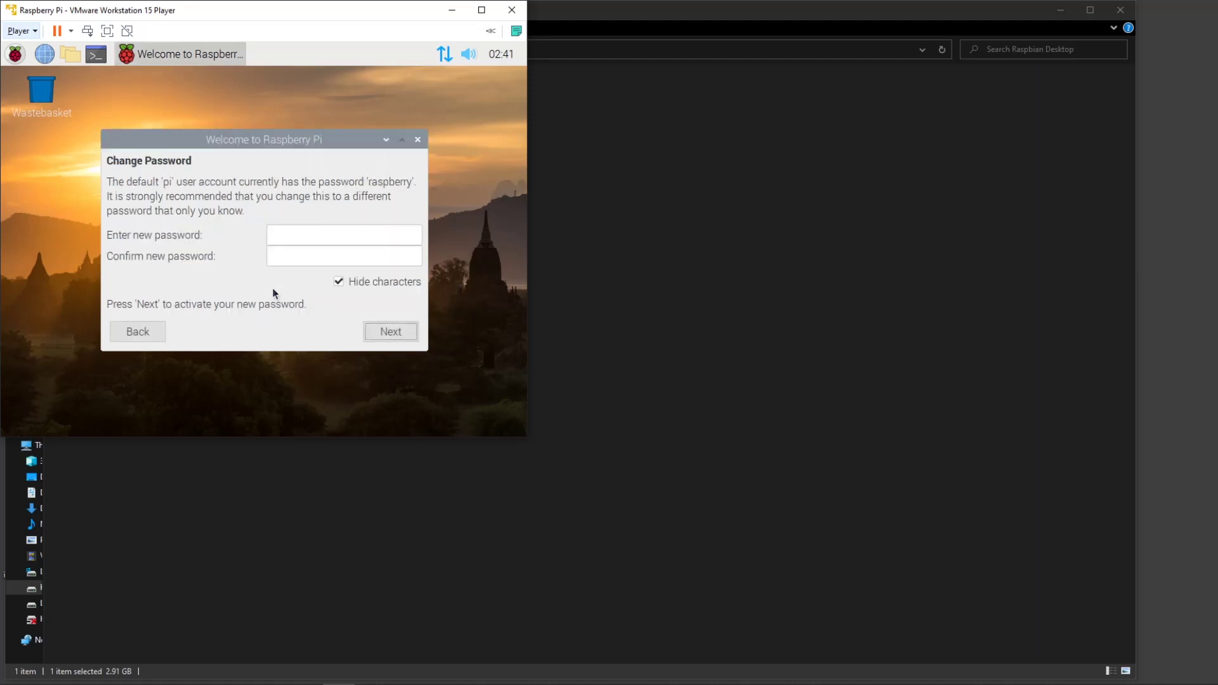
Enter and confirm a new account password, skip the software update, and restart.
text(1234)
key(Tab)
text(1234)
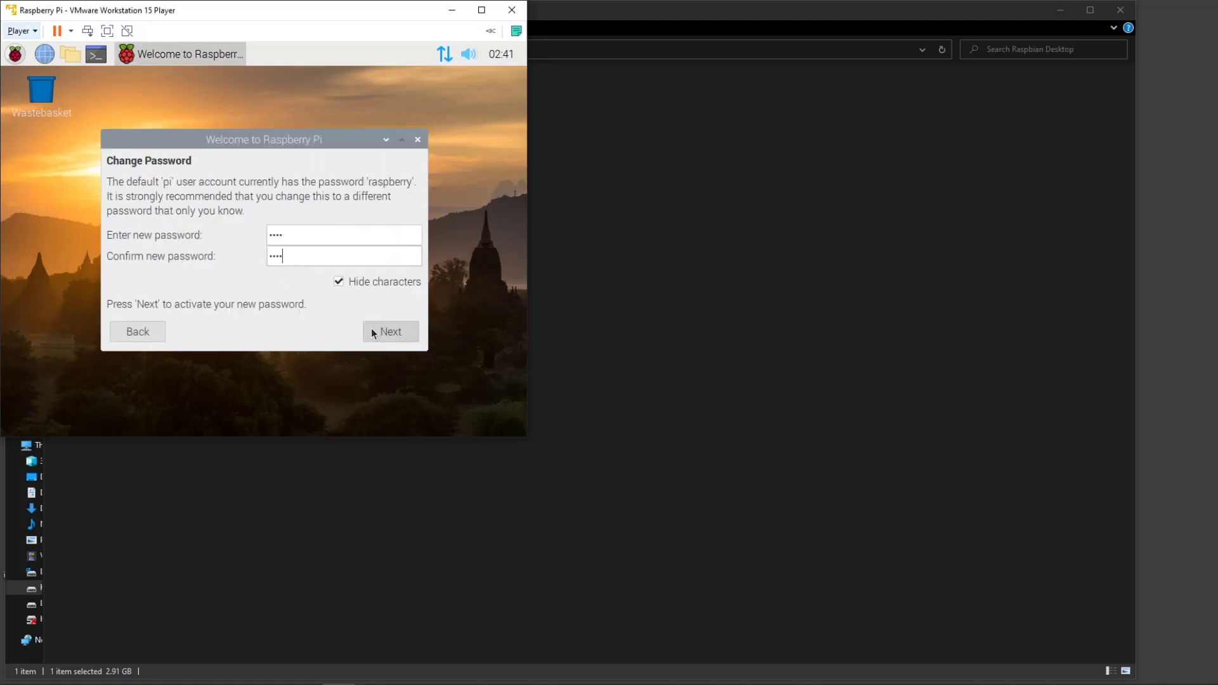
click(397, 341)
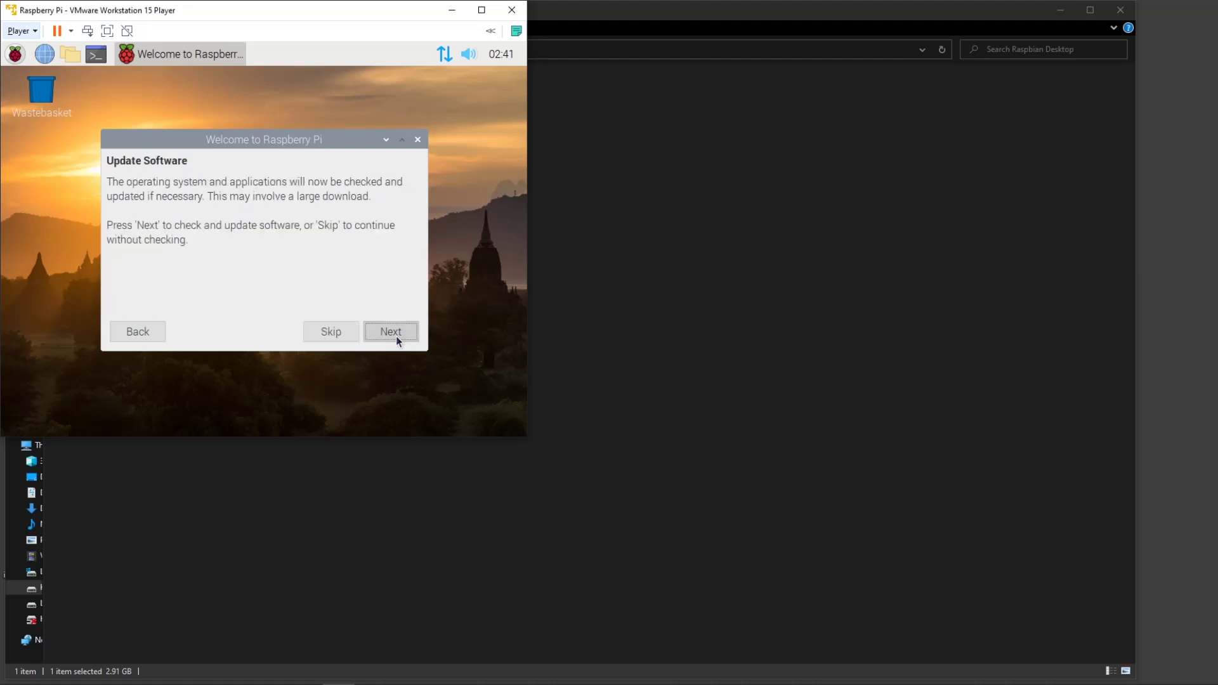
click(334, 337)
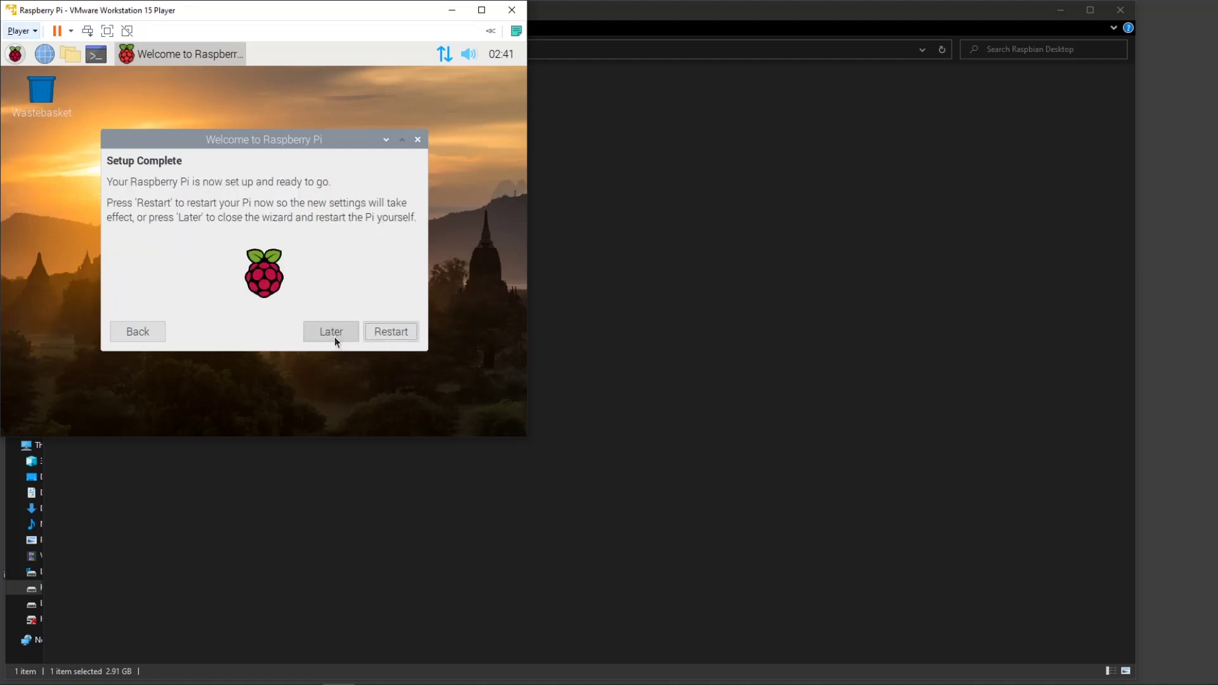
click(408, 336)
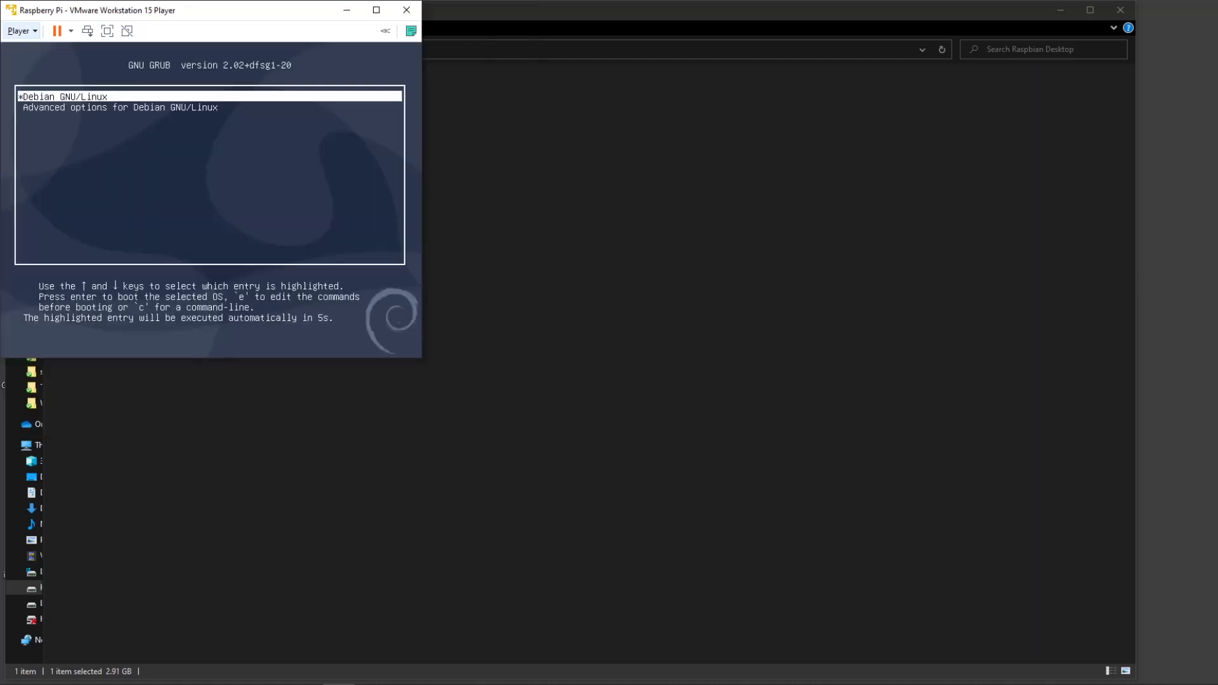
Boot Debian from GRUB, enlarge the VM window, and place it at the screen's top-left.
key(Return)
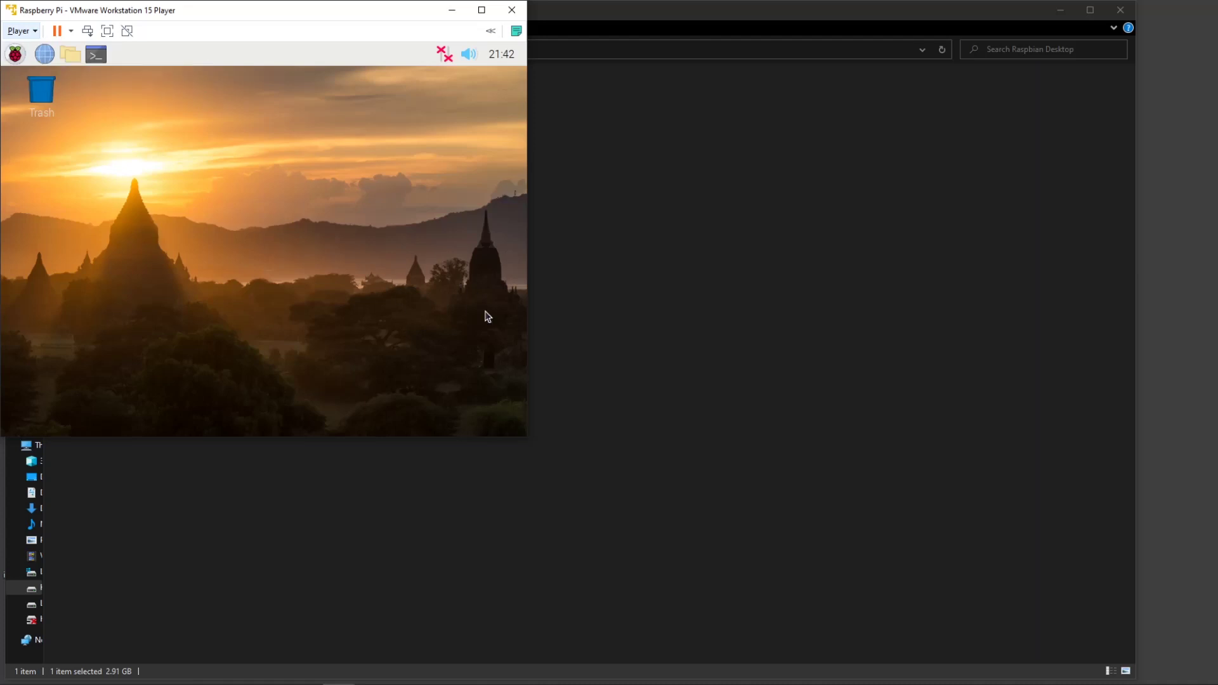
drag(526, 437, 868, 491)
drag(229, 10, 503, 94)
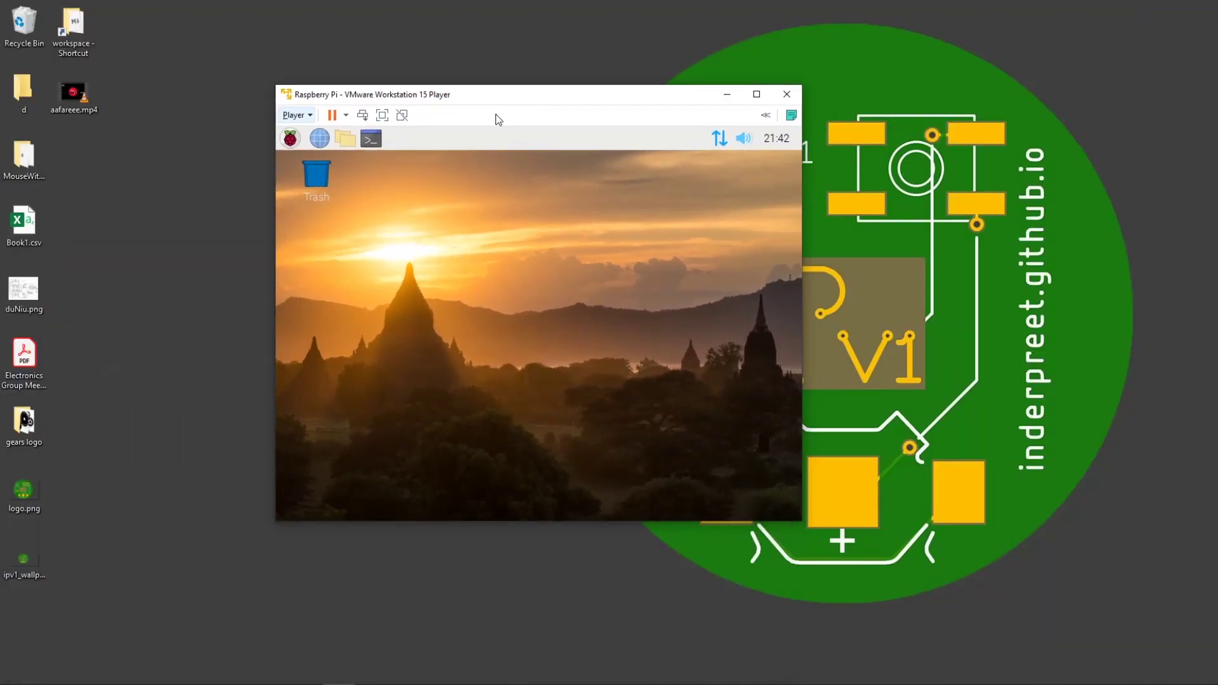
drag(511, 96, 259, 28)
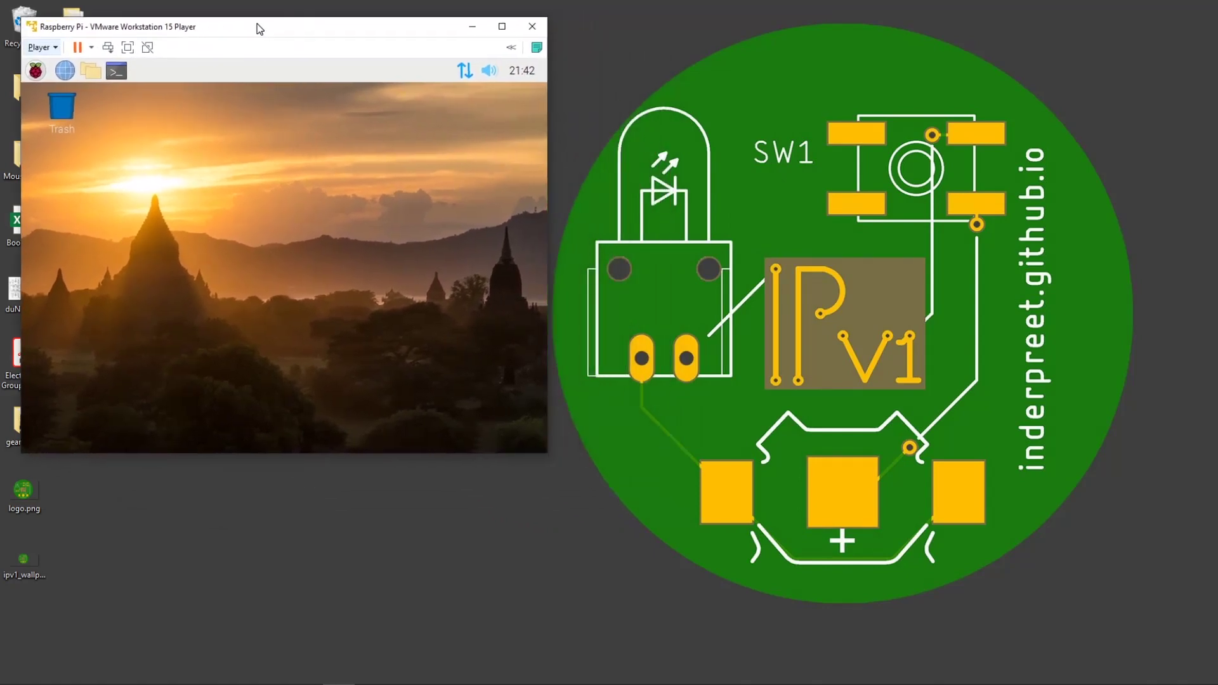
Open LXTerminal and run sudo apt update.
click(114, 71)
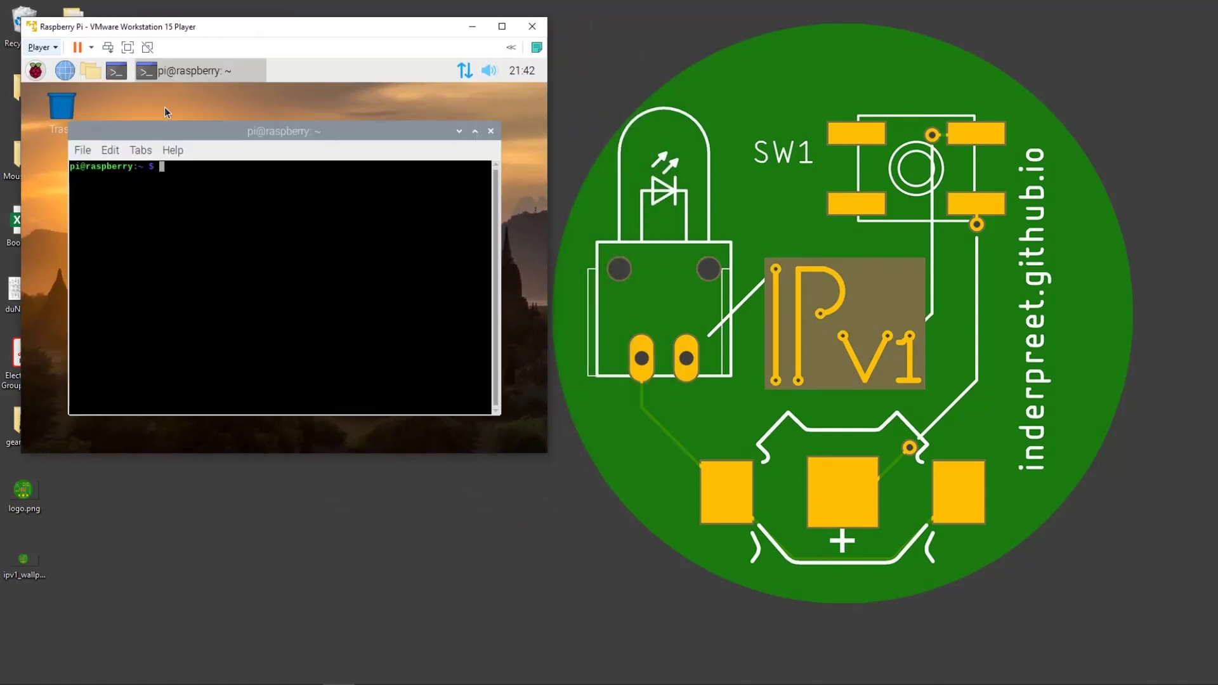
text(sudo apt update)
key(Return)
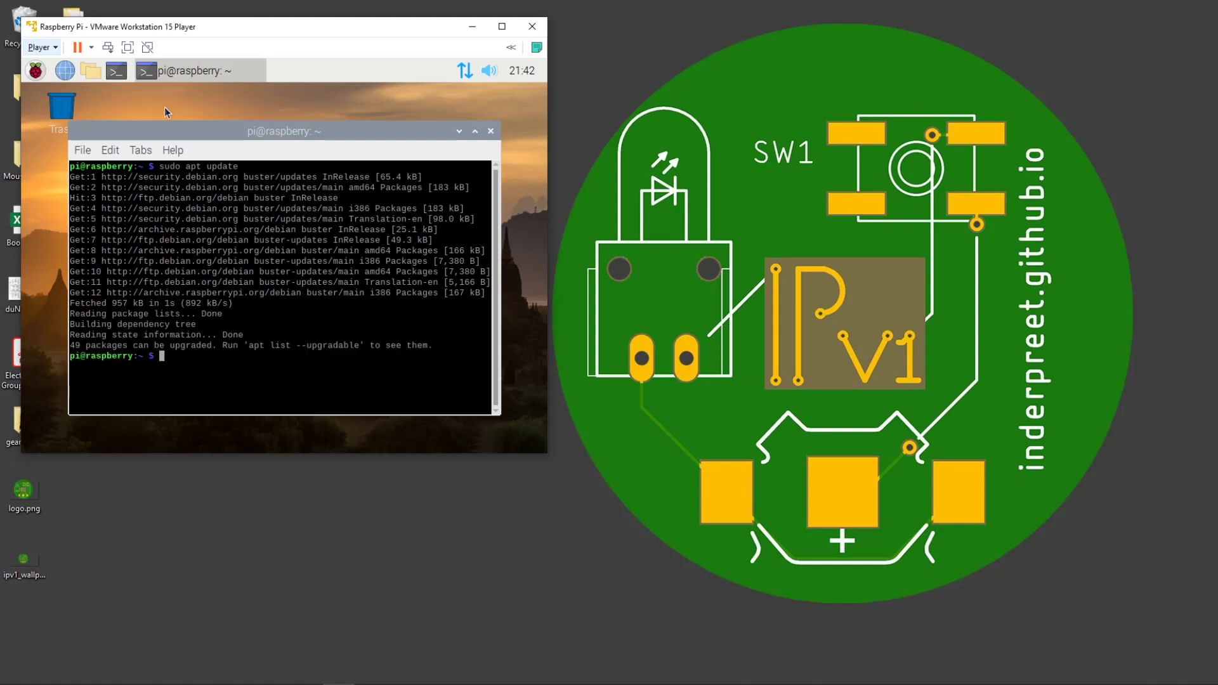
Install open-vm-tools with sudo apt install, confirming the prompt, then clear the terminal.
text(sudo apt install open=)
text(vm)
key(BackSpace)
key(BackSpace)
text(-vm-tools)
key(Return)
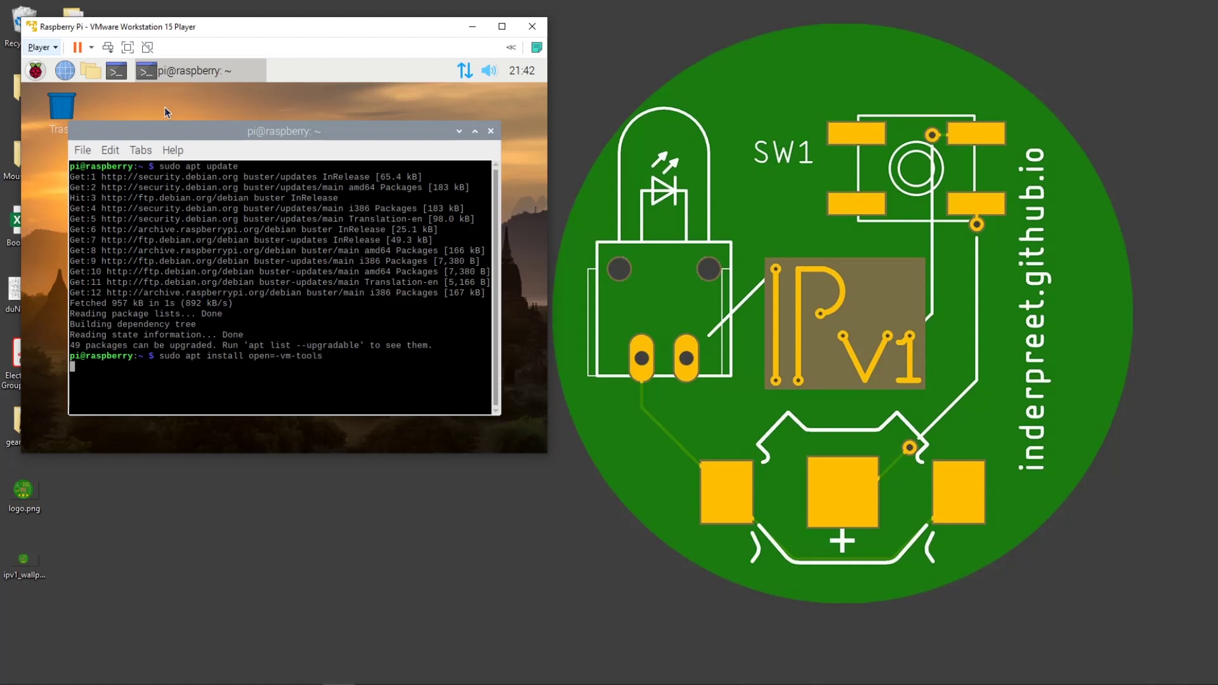
key(Up)
key(Left)
key(Left)
key(Left)
key(Left)
key(Left)
key(Left)
key(Left)
key(Left)
key(Left)
key(Left)
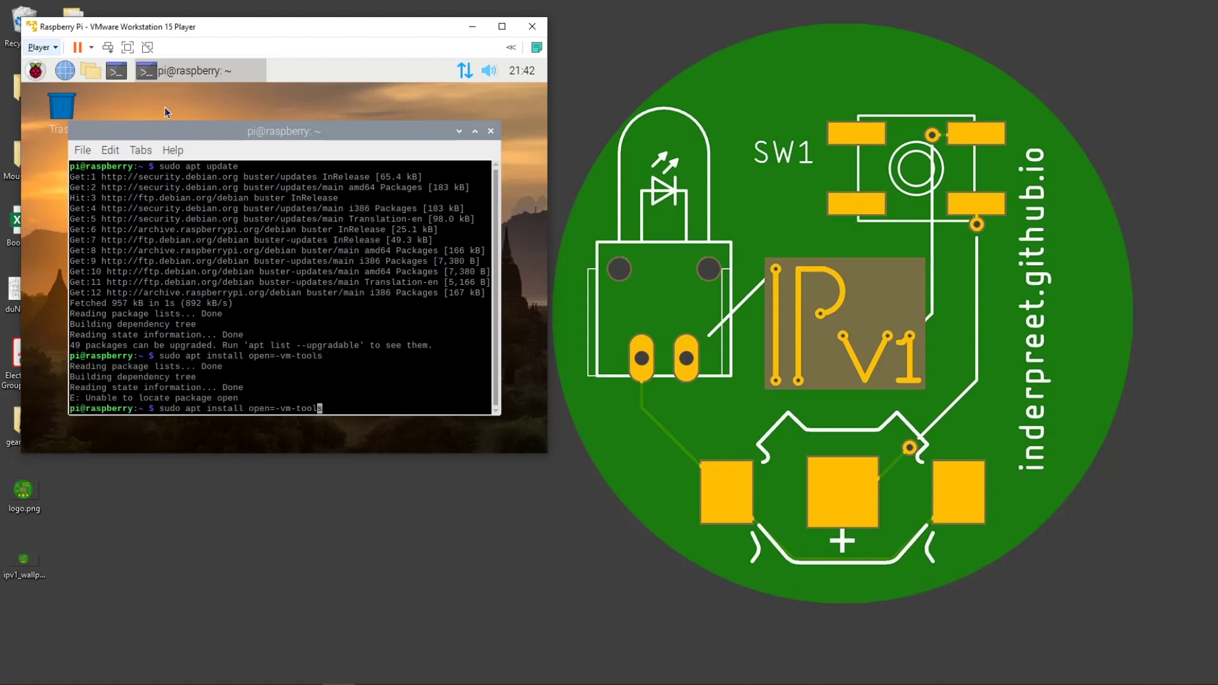
key(Delete)
key(Return)
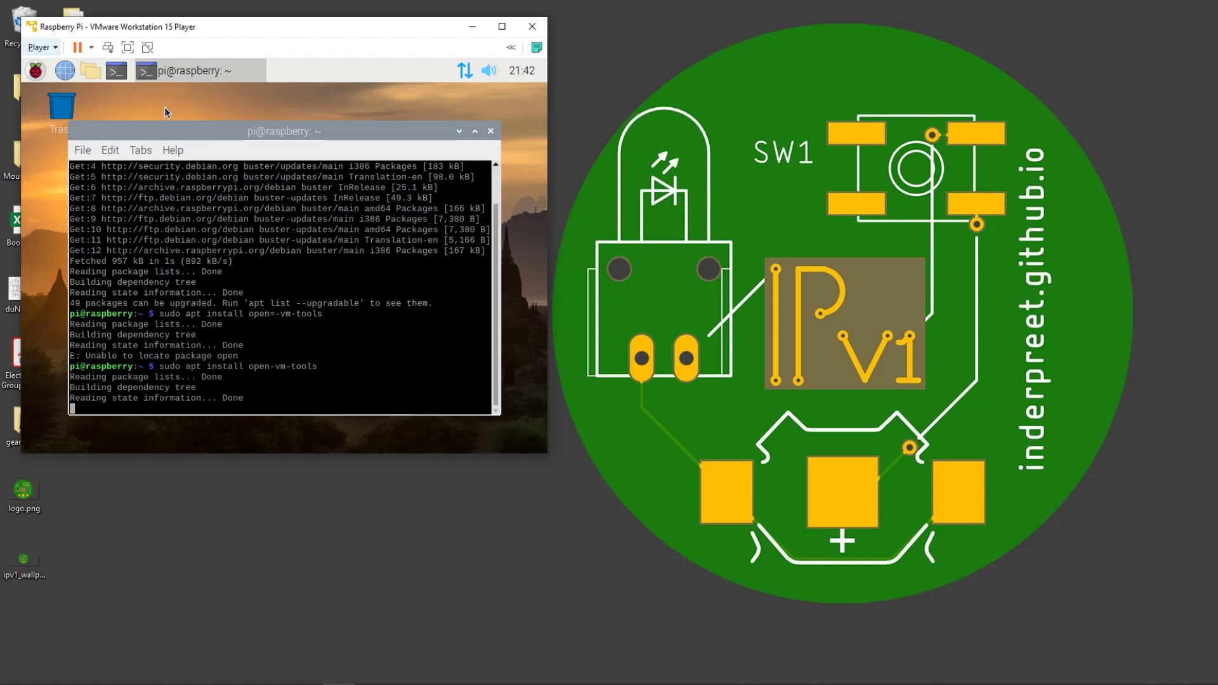
key(Return)
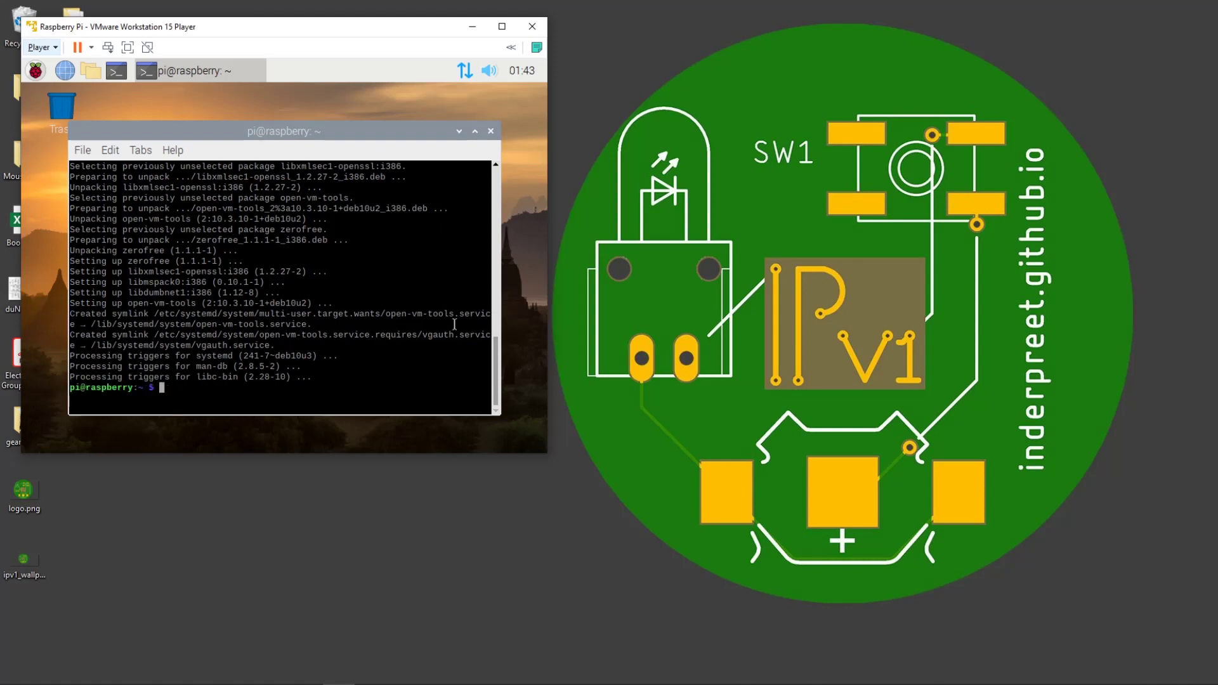
text(clear)
key(Return)
Resize and reposition the VM window so the guest desktop fills it.
drag(546, 455, 659, 631)
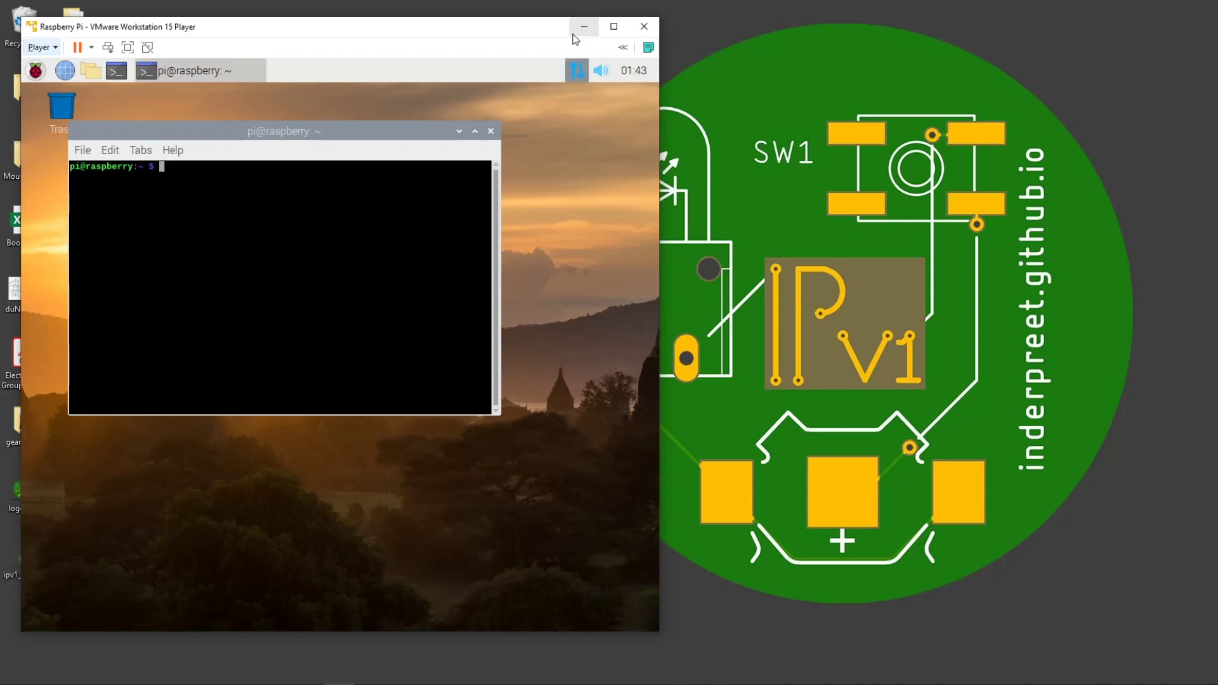
mouse_move(524, 33)
mouse_down()
mouse_move(616, 91)
mouse_move(507, 19)
mouse_up()
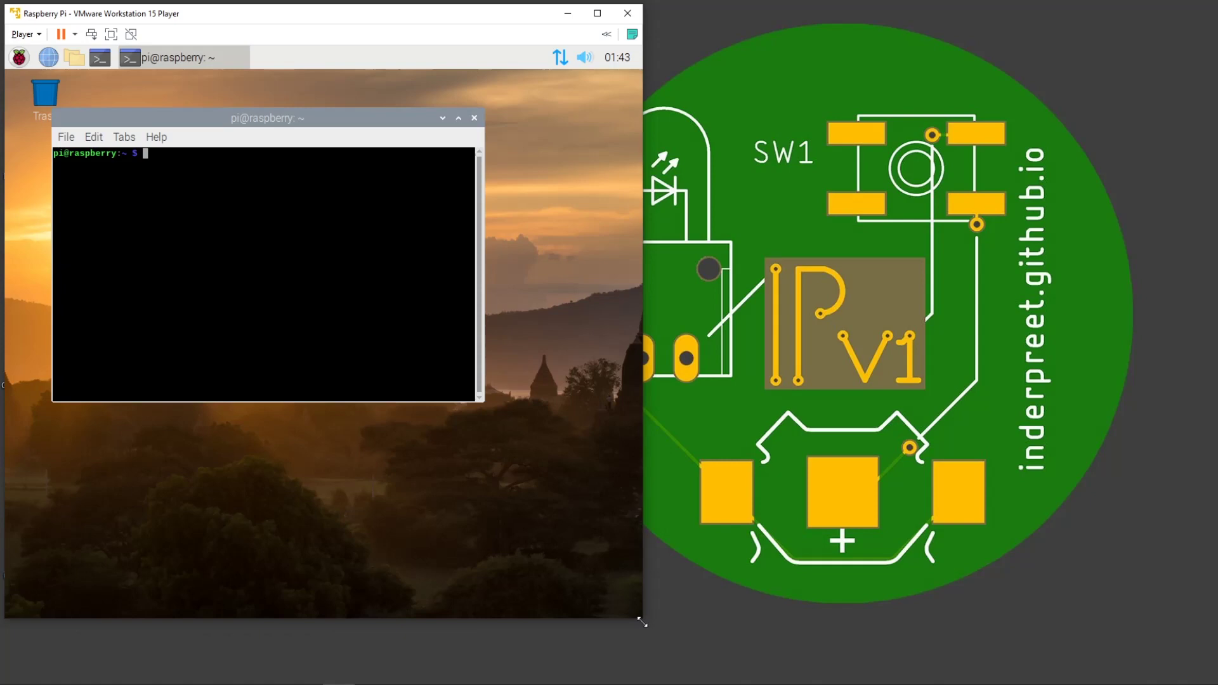
drag(642, 622, 914, 679)
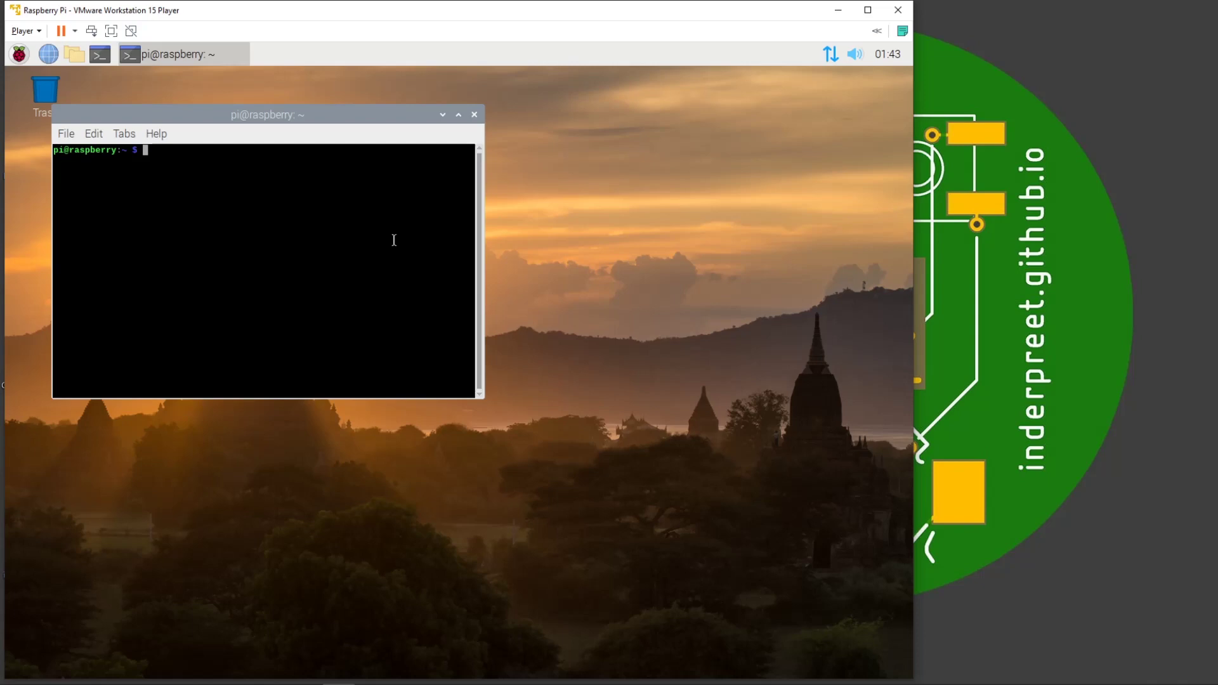
Run sudo apt upgrade and decline it, then run sudo apt install mariadb-server.
text(sudo apt upgrade)
key(Return)
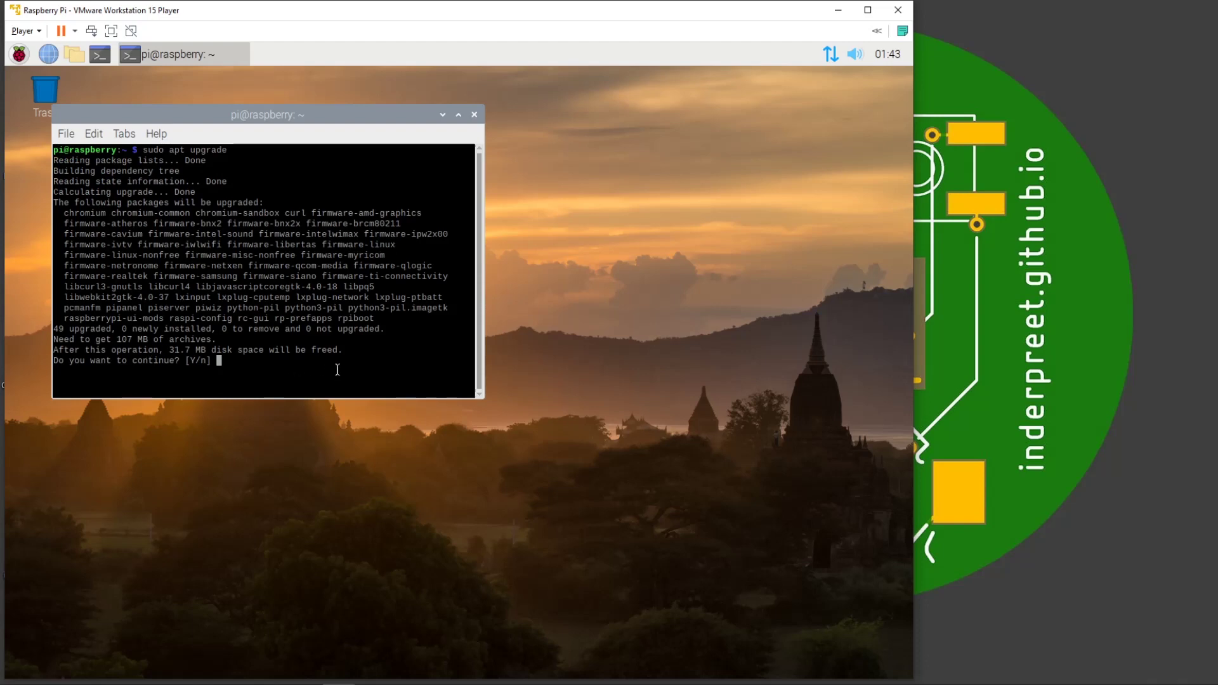
text(n)
key(Return)
text(sudo )
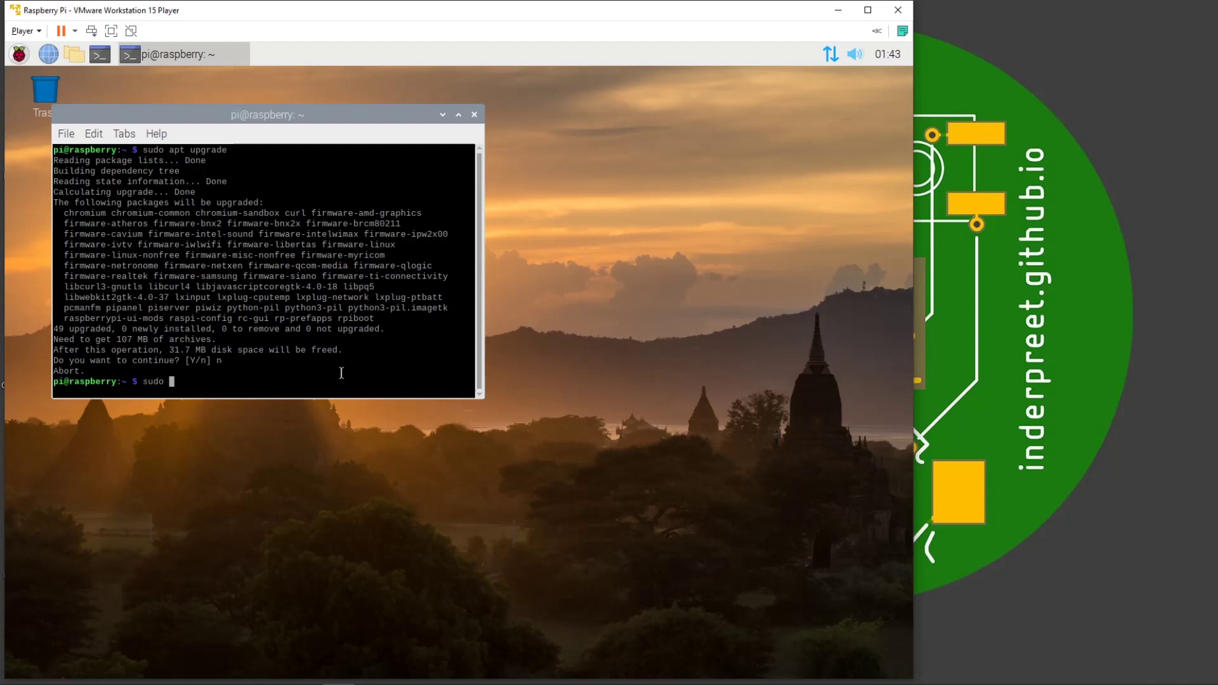
text(apt install mariab)
key(BackSpace)
text(db-server)
key(Return)
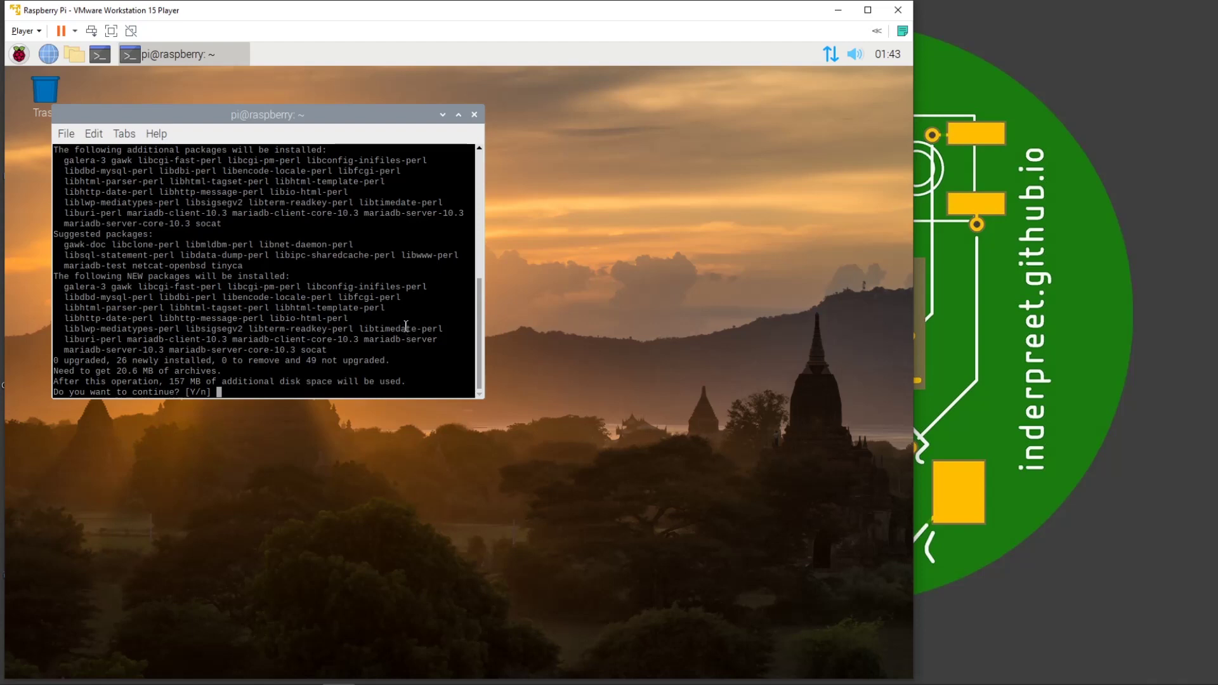
Abort the mariadb-server install, run uname -a, and highlight 4.19.0-8-amd64 and x86_64.
text(n)
key(Return)
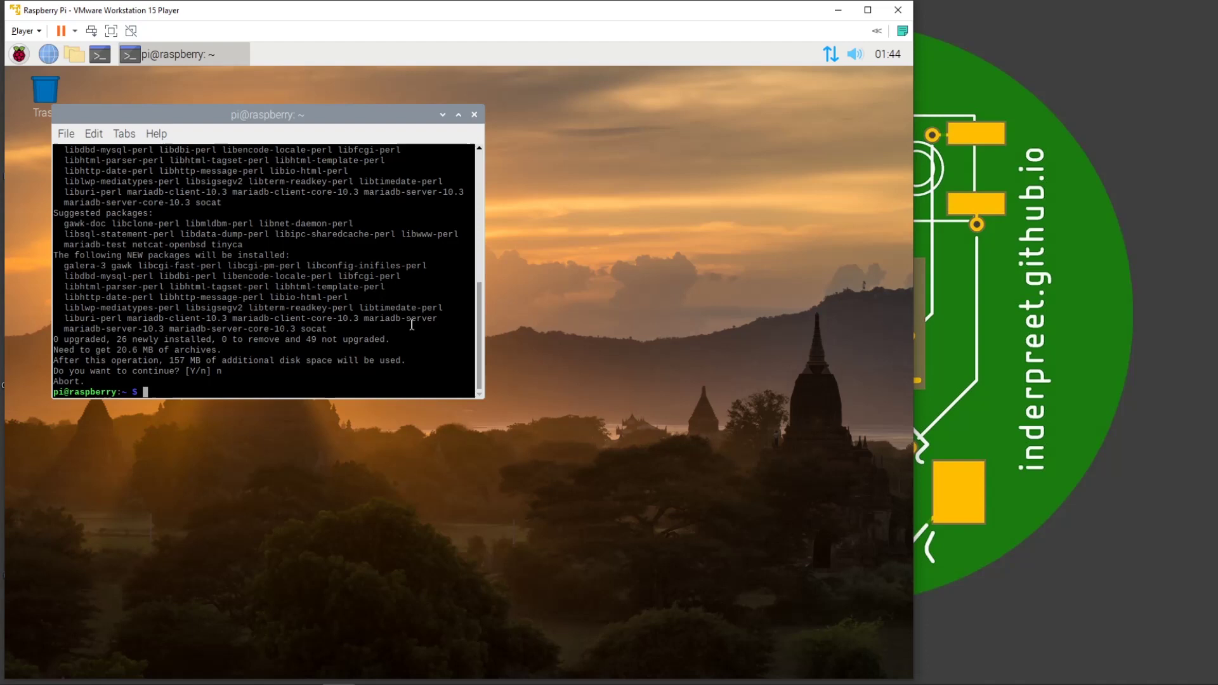
text(uname -a)
key(Return)
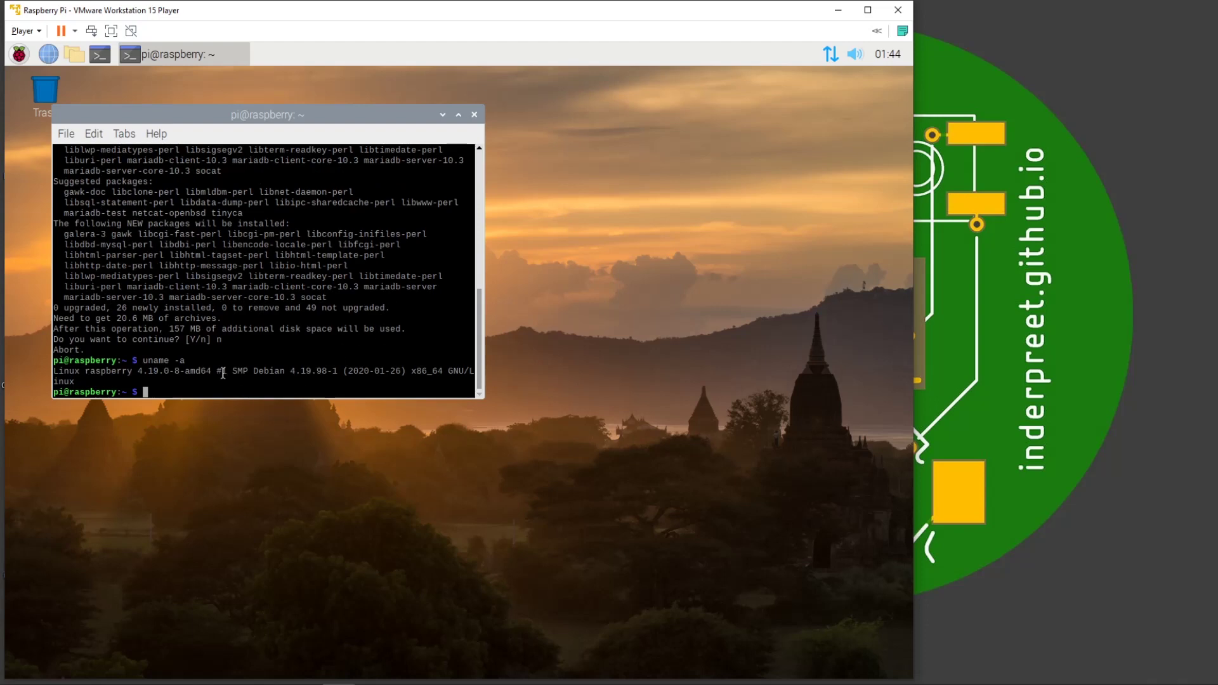
double_click(194, 374)
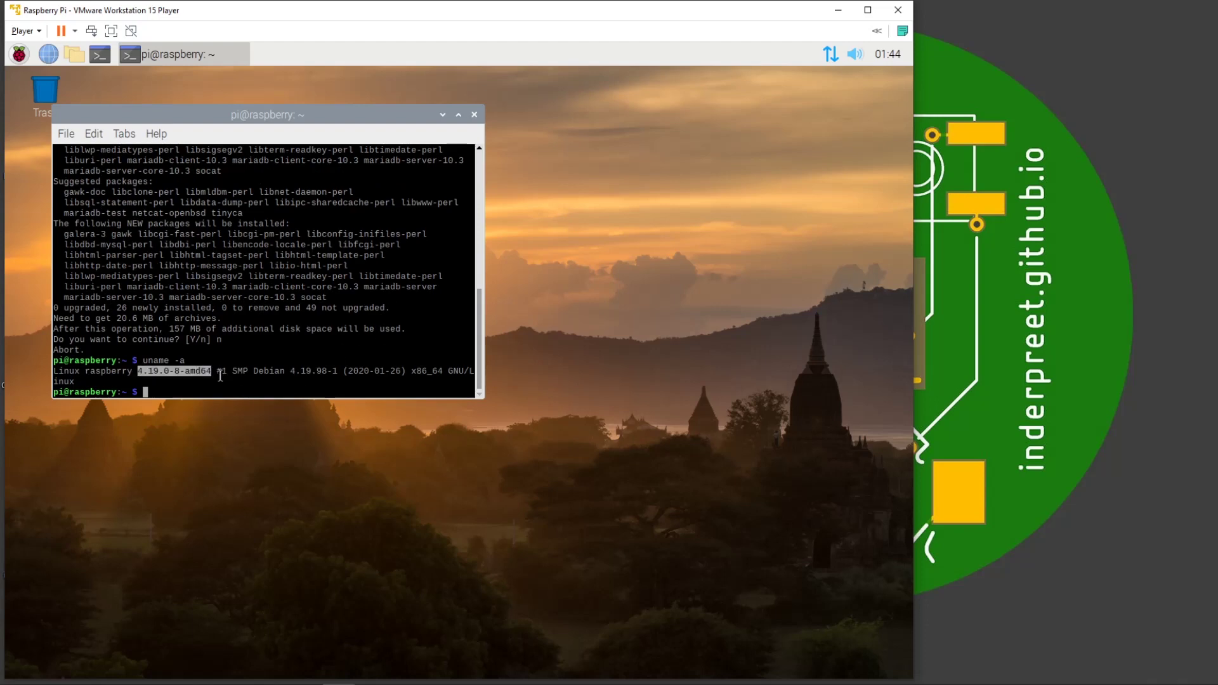
double_click(415, 372)
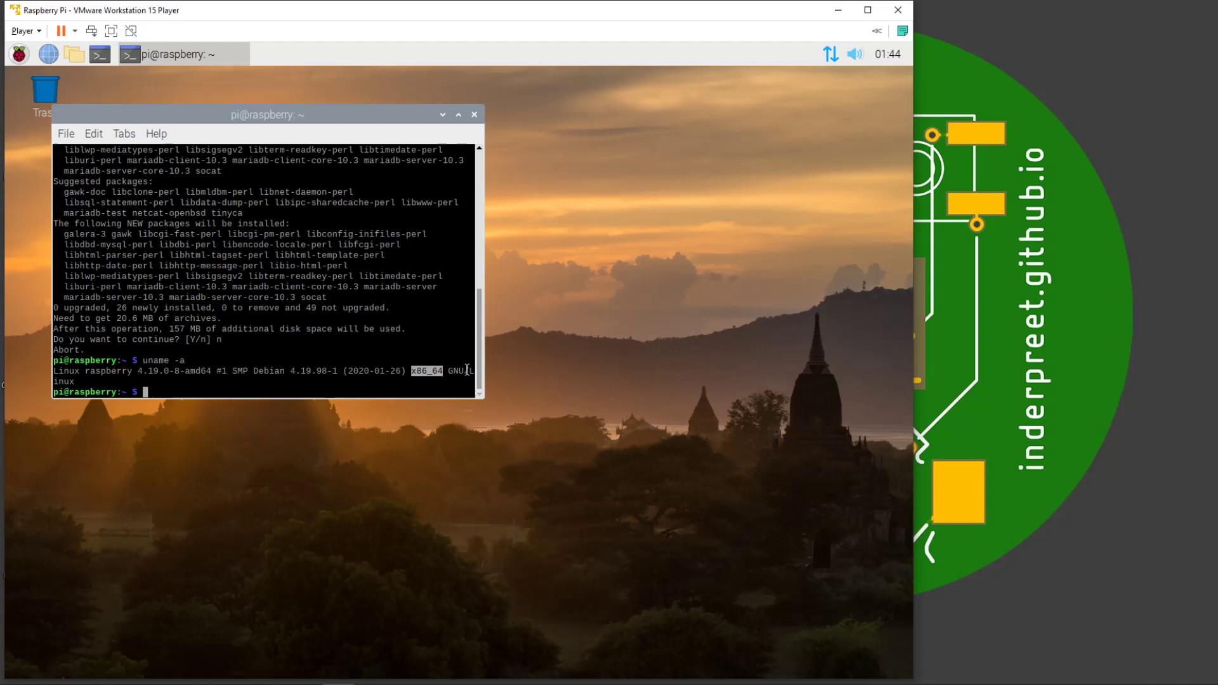
click(19, 54)
mouse_move(111, 226)
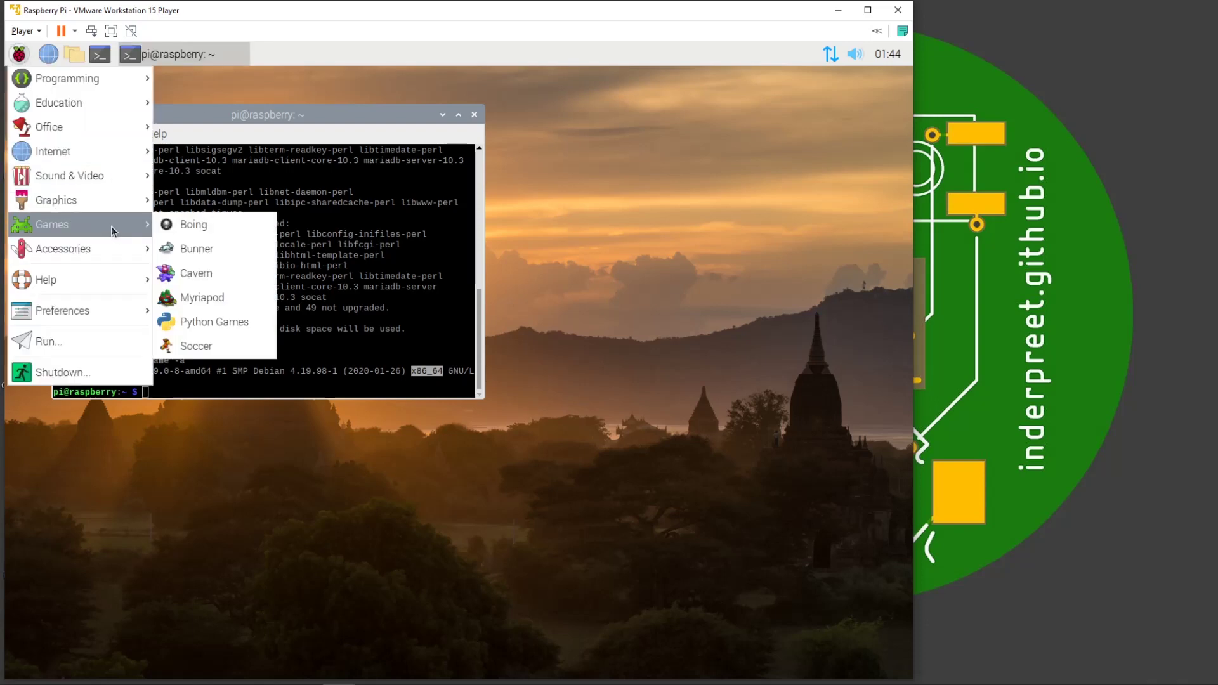
mouse_move(126, 161)
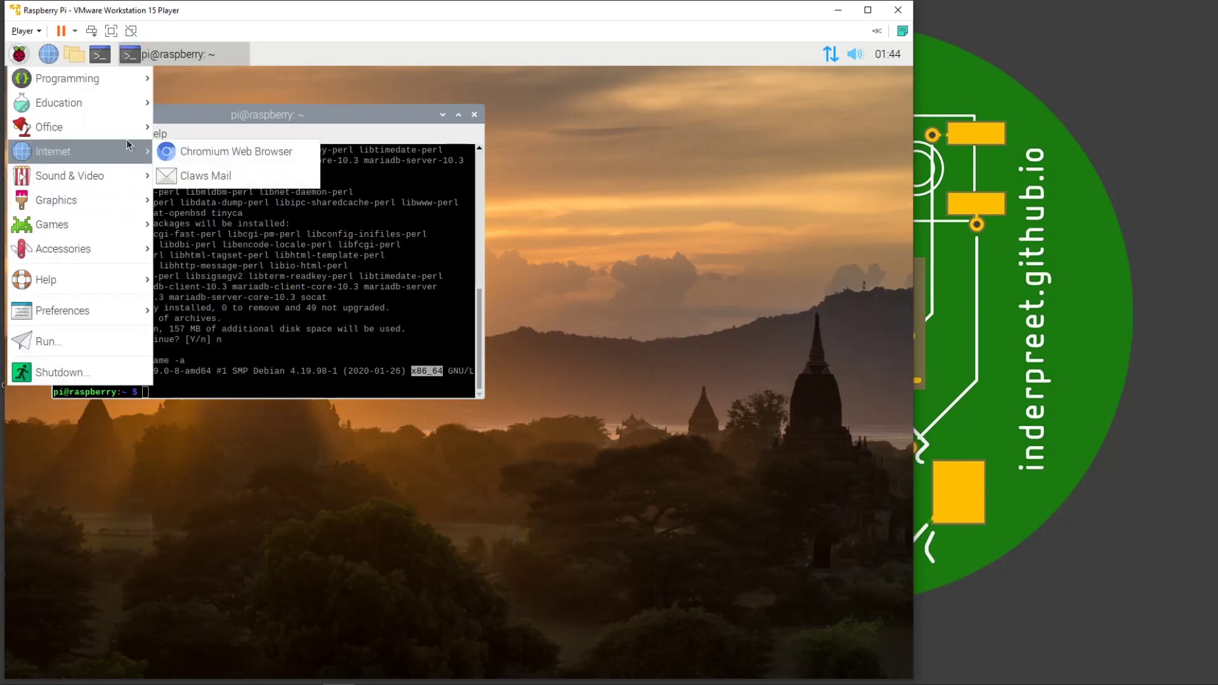
mouse_move(128, 133)
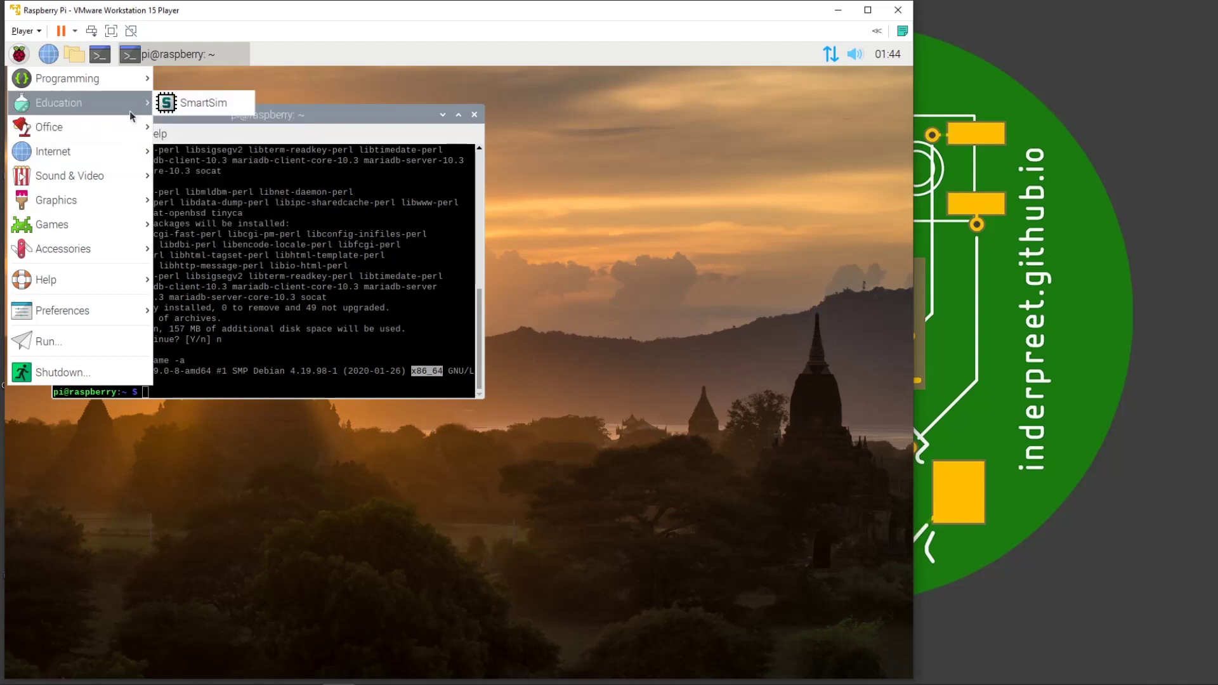
mouse_move(128, 85)
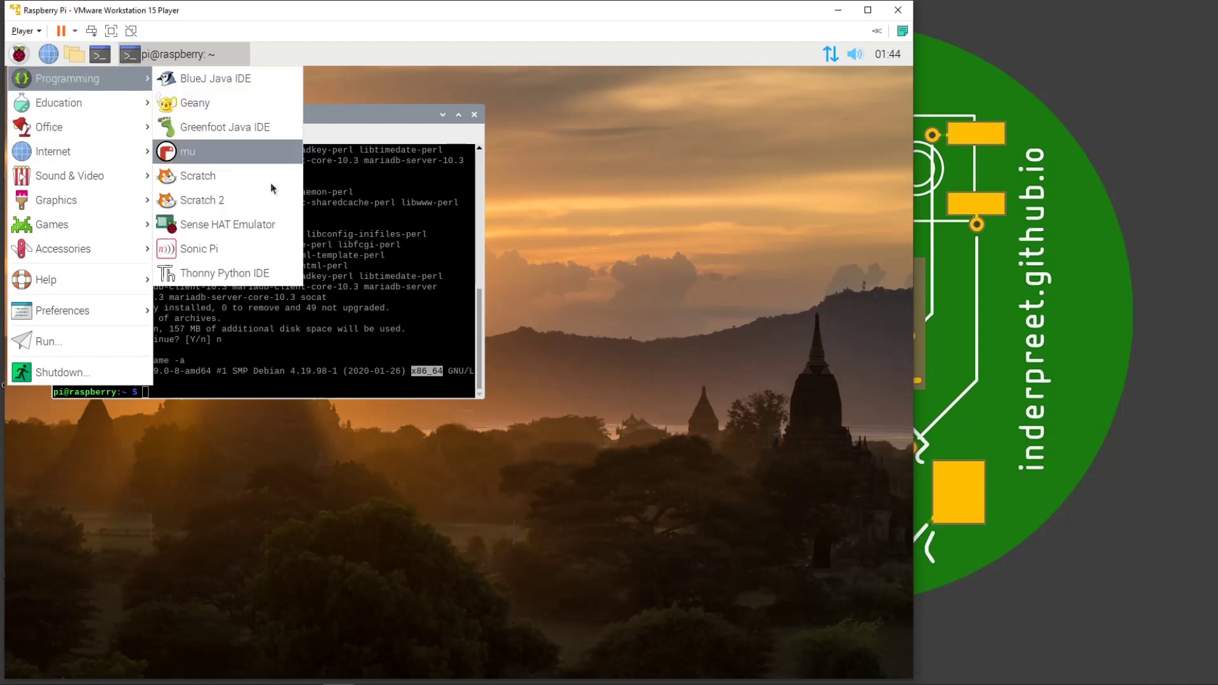
click(353, 124)
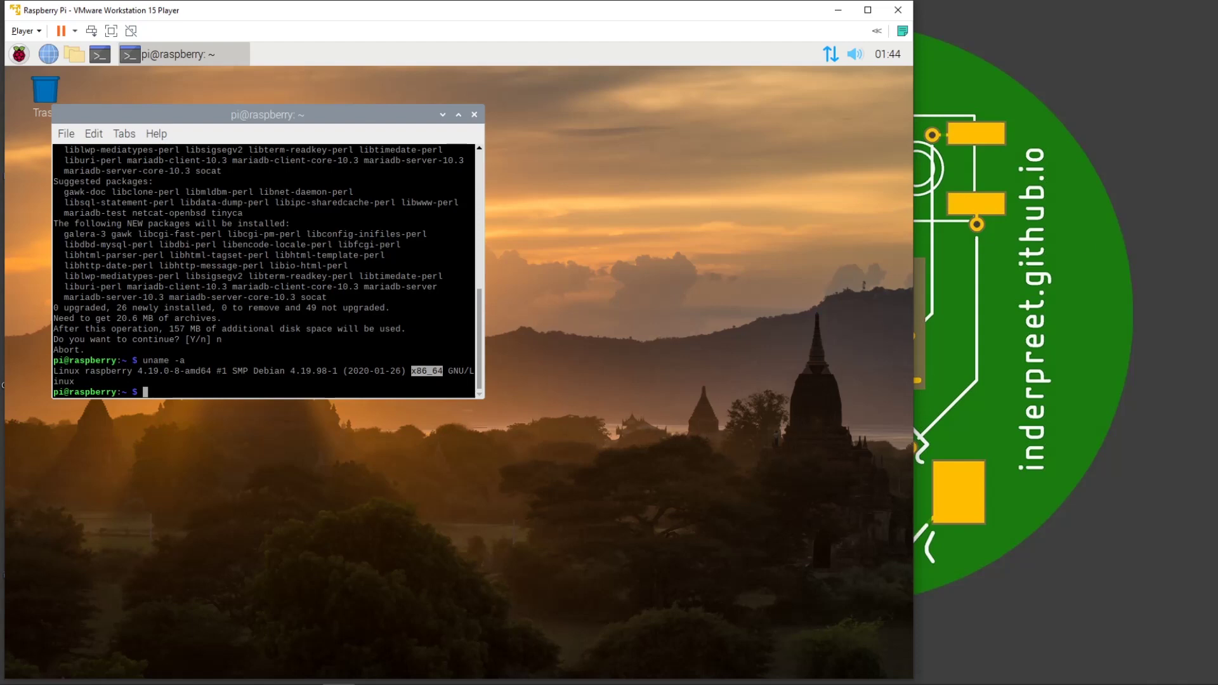
click(308, 684)
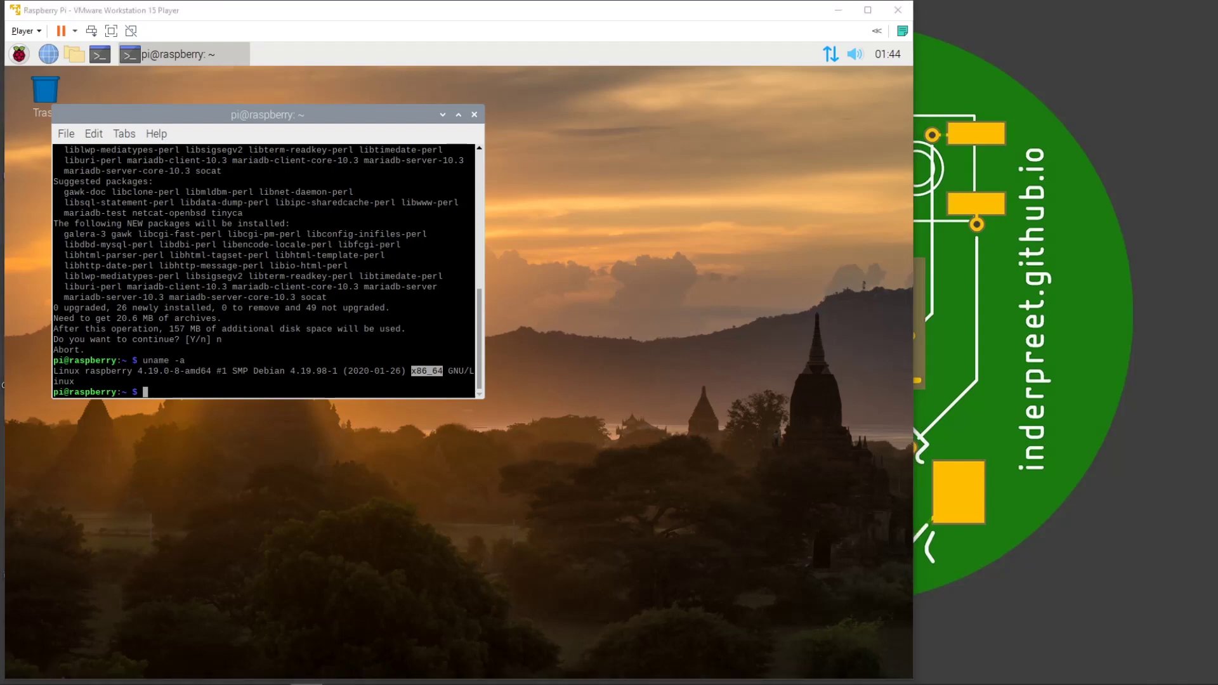